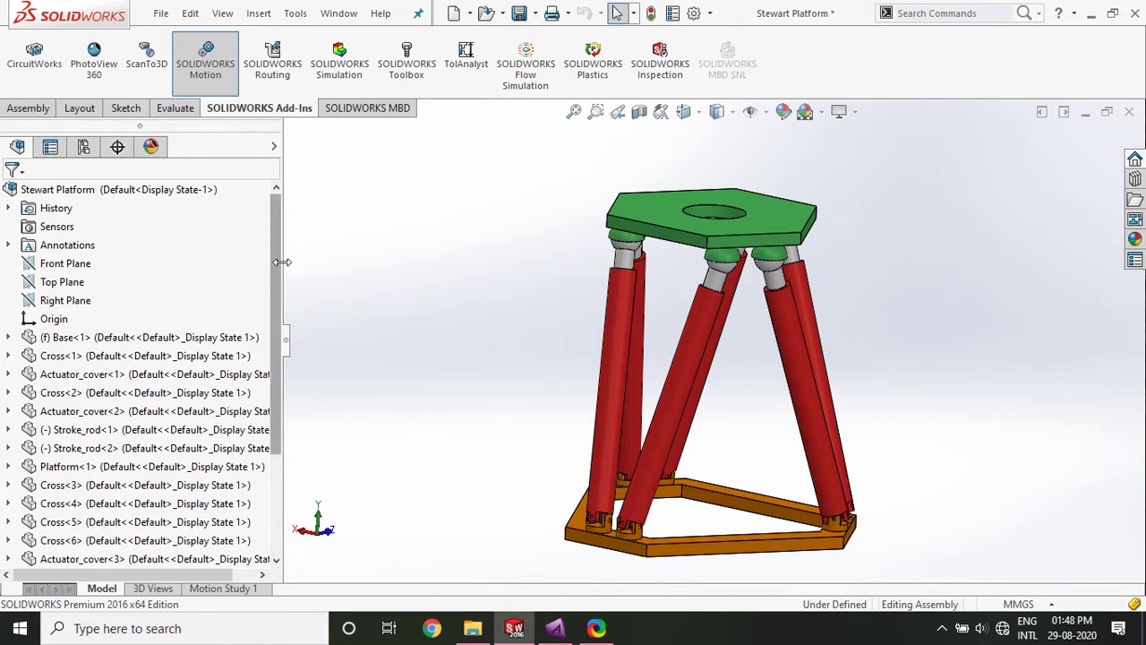
Widen the FeatureManager tree to read full names through Mates, then zoom toward the platform's upper joints.
{"action": "left_click_drag", "start_coordinate": [282, 261], "coordinate": [308, 247]}
{"action": "scroll", "coordinate": [285, 353], "scroll_direction": "down", "scroll_amount": 3}
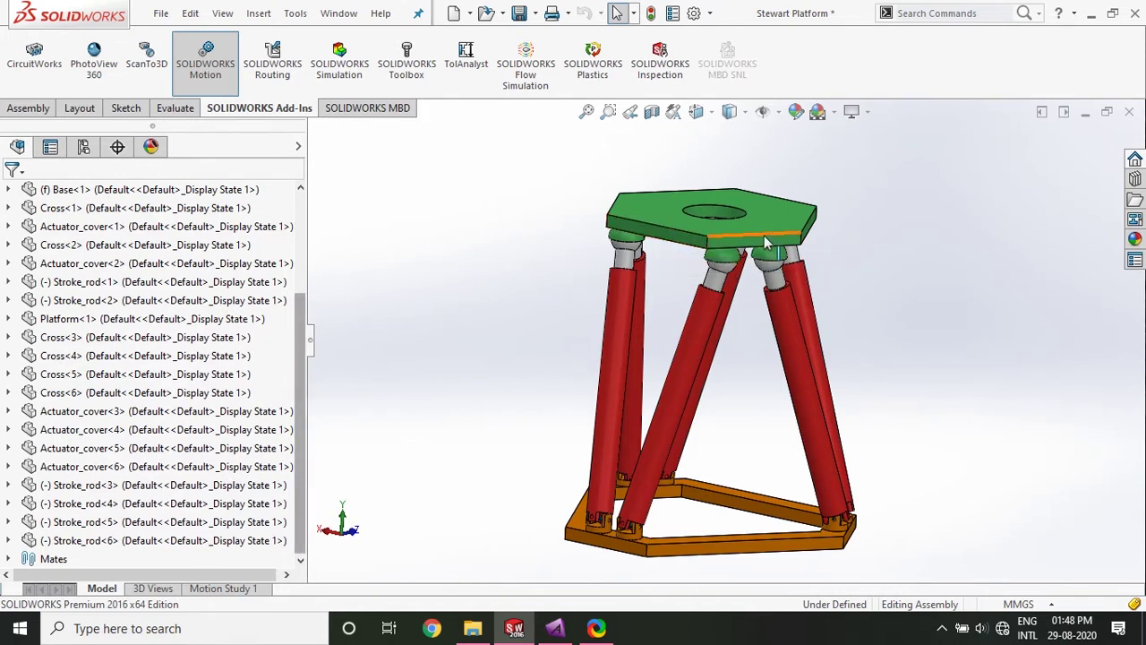
{"action": "scroll", "coordinate": [757, 268], "scroll_direction": "up", "scroll_amount": 2}
{"action": "scroll", "coordinate": [757, 269], "scroll_direction": "down", "scroll_amount": 5}
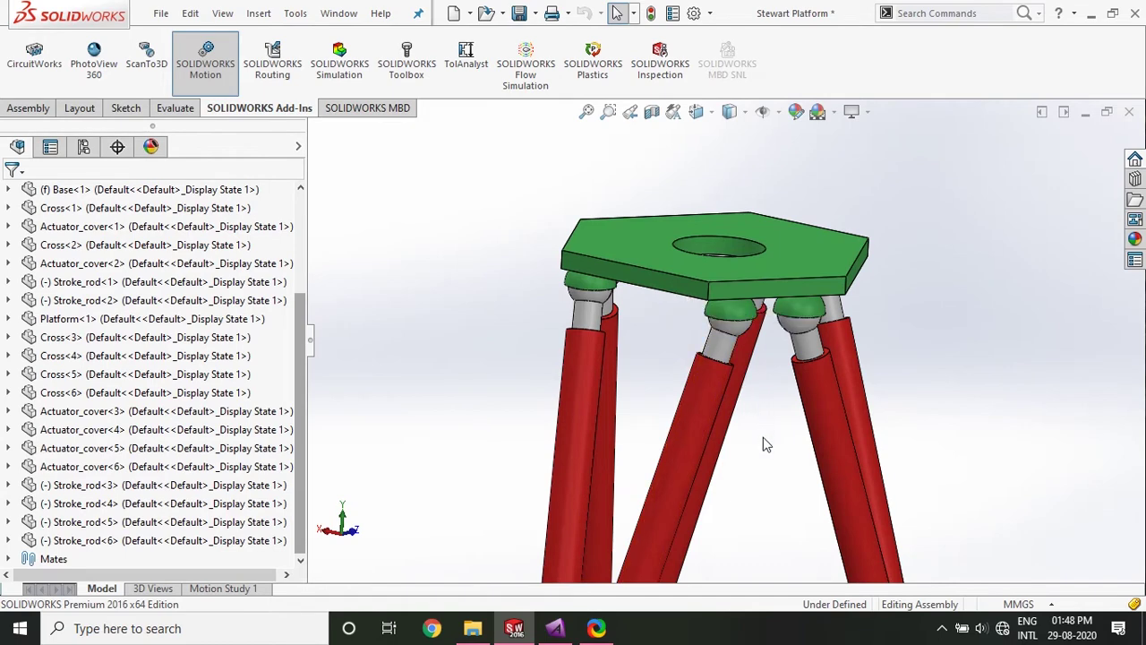
{"action": "middle_click_drag", "start_coordinate": [761, 442], "coordinate": [730, 346], "text": "ctrl"}
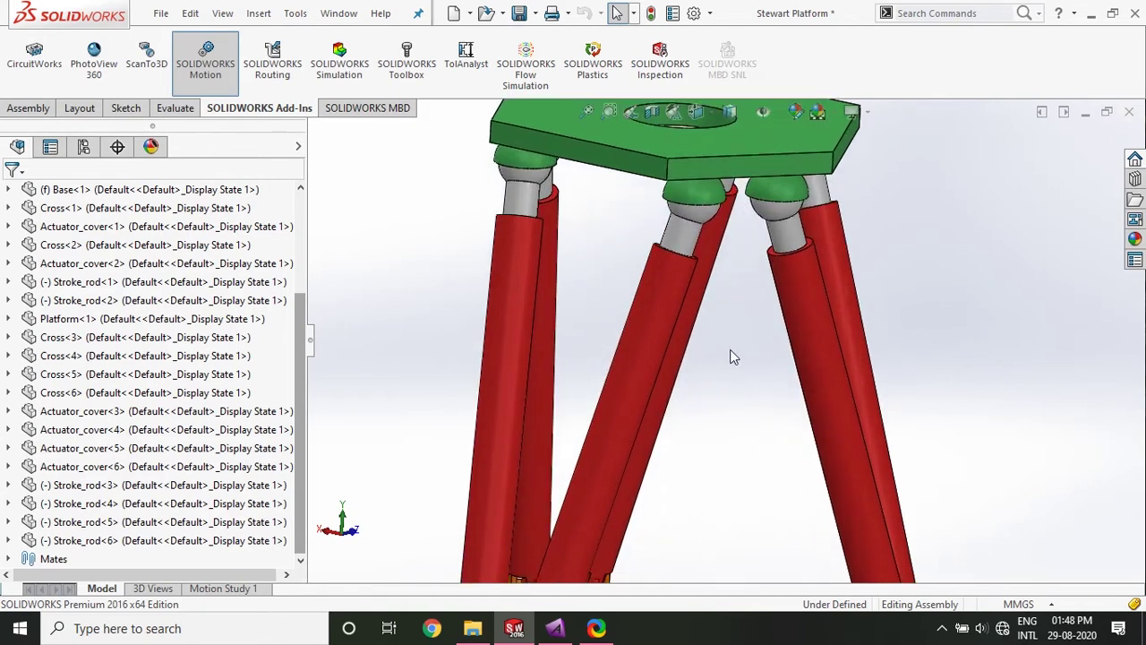
{"action": "scroll", "coordinate": [730, 351], "scroll_direction": "up", "scroll_amount": 2}
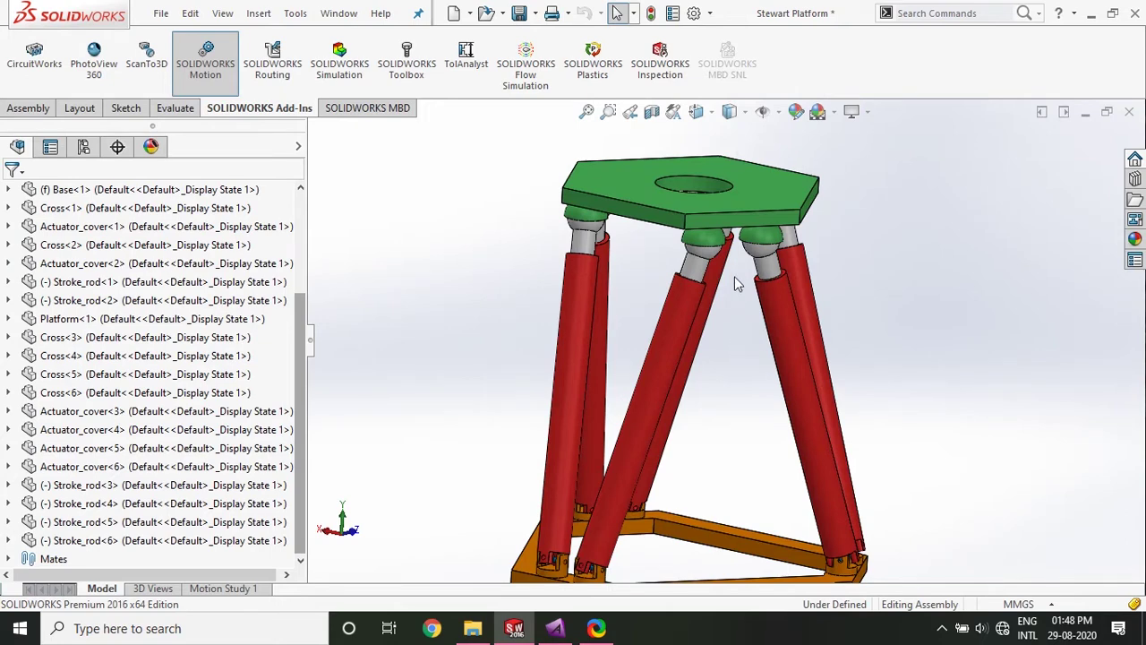
Expand the Mates folder and select the leg ball joints under the top platform, including Stroke_rod<6> and Stroke_rod<2>.
{"action": "left_click", "coordinate": [728, 224]}
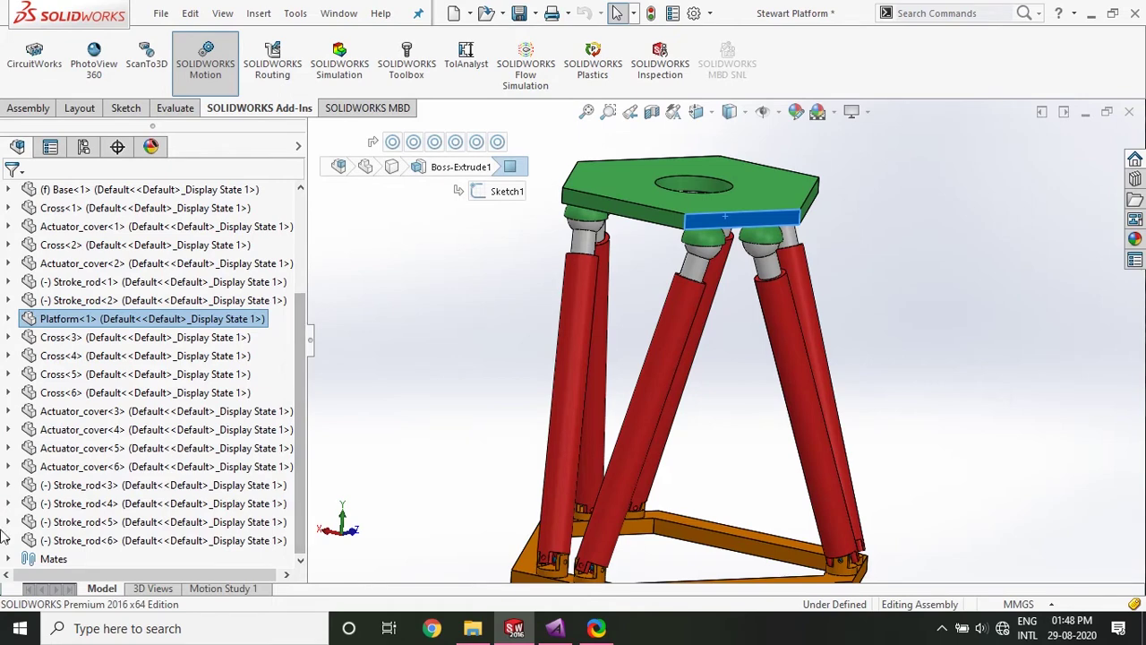
{"action": "left_click", "coordinate": [7, 559]}
{"action": "scroll", "coordinate": [143, 528], "scroll_direction": "down", "scroll_amount": 3}
{"action": "scroll", "coordinate": [148, 522], "scroll_direction": "down", "scroll_amount": 2}
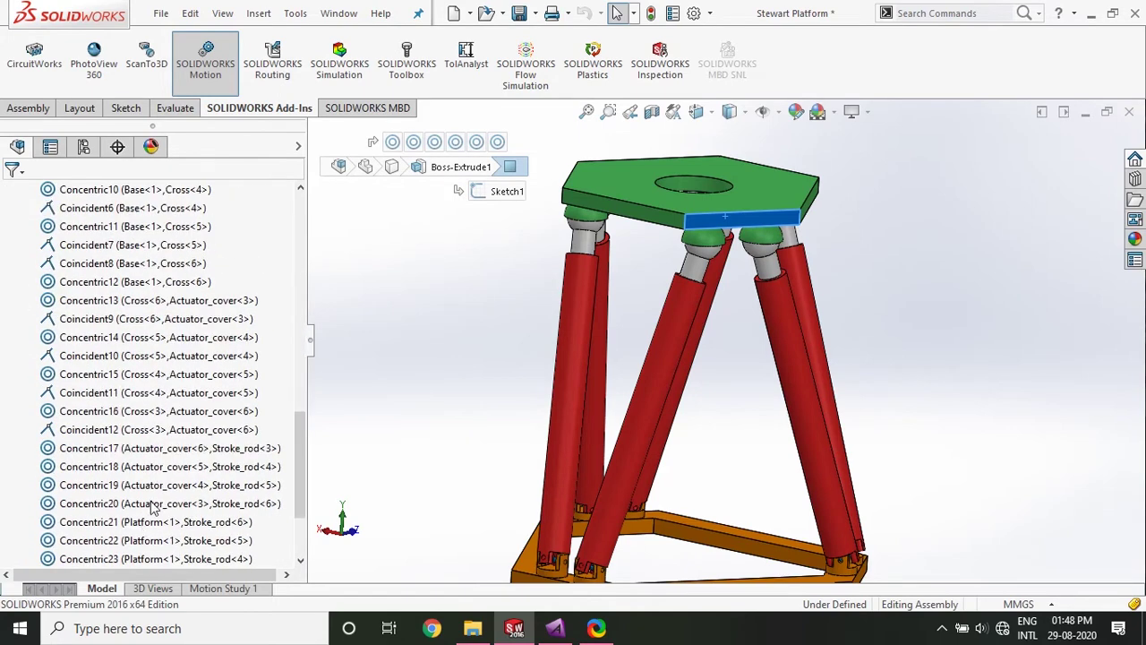
{"action": "left_click", "coordinate": [587, 219]}
{"action": "left_click", "coordinate": [645, 234]}
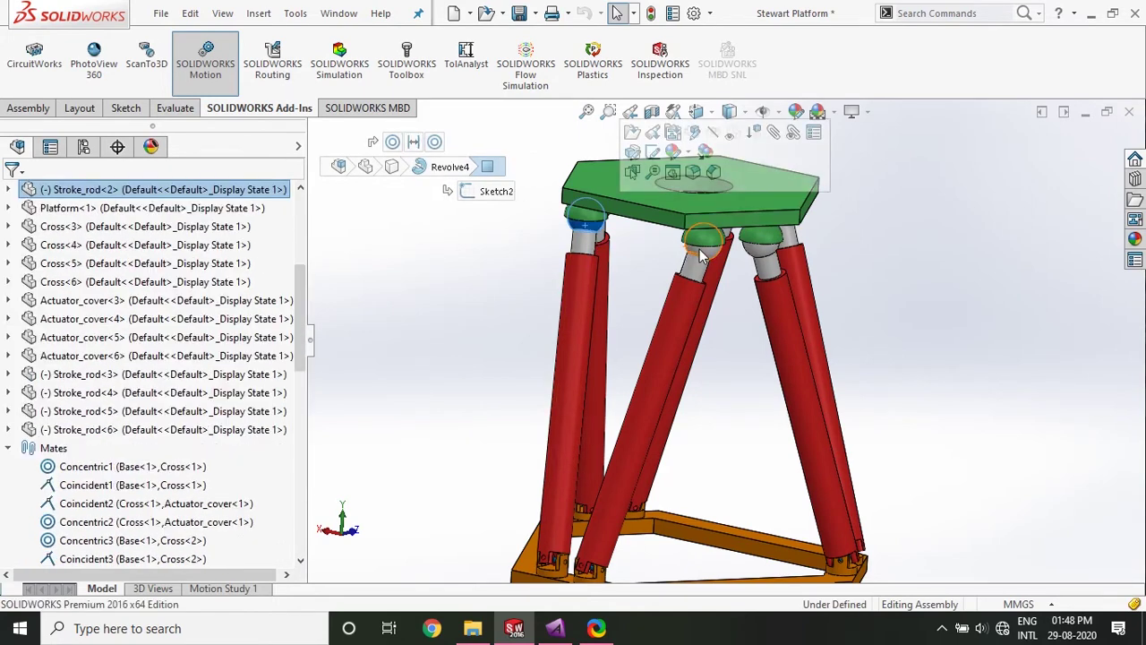
{"action": "left_click", "coordinate": [761, 240]}
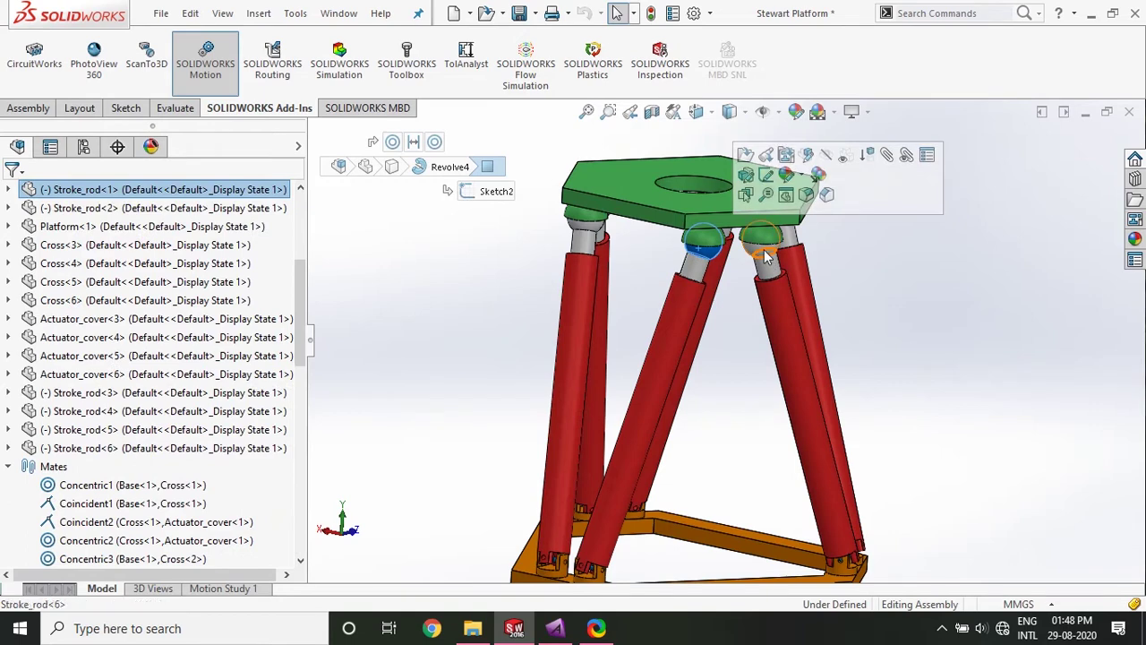
{"action": "left_click", "coordinate": [598, 235]}
Fit the assembly in view and orbit down to inspect the rod clevis joints at the base.
{"action": "key", "text": "f"}
{"action": "scroll", "coordinate": [658, 285], "scroll_direction": "down", "scroll_amount": 10}
{"action": "middle_click_drag", "start_coordinate": [717, 439], "coordinate": [690, 403]}
{"action": "scroll", "coordinate": [689, 403], "scroll_direction": "up", "scroll_amount": 3}
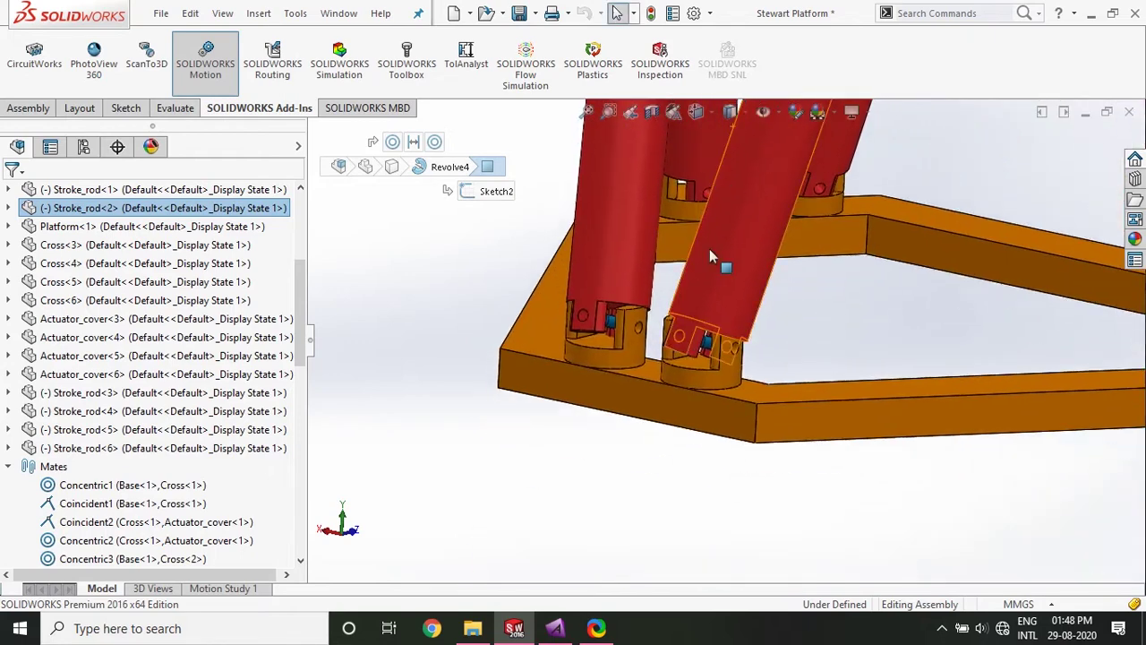
{"action": "scroll", "coordinate": [703, 294], "scroll_direction": "up", "scroll_amount": 2}
{"action": "scroll", "coordinate": [710, 373], "scroll_direction": "down", "scroll_amount": 5}
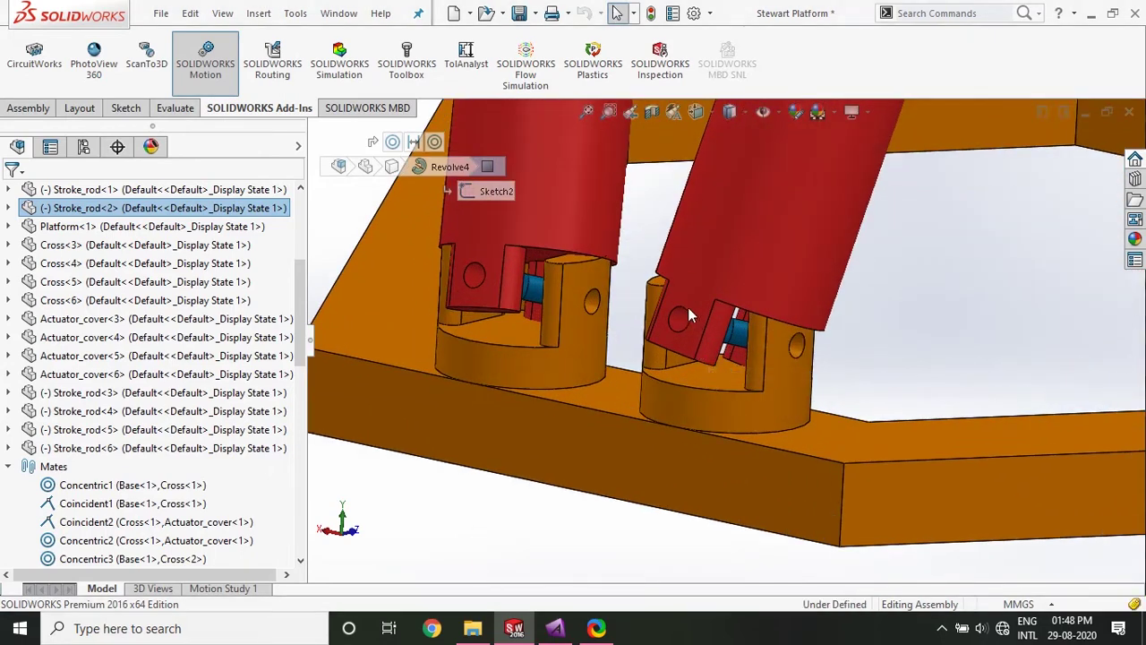
{"action": "scroll", "coordinate": [717, 358], "scroll_direction": "down", "scroll_amount": 4}
{"action": "scroll", "coordinate": [689, 311], "scroll_direction": "up", "scroll_amount": 3}
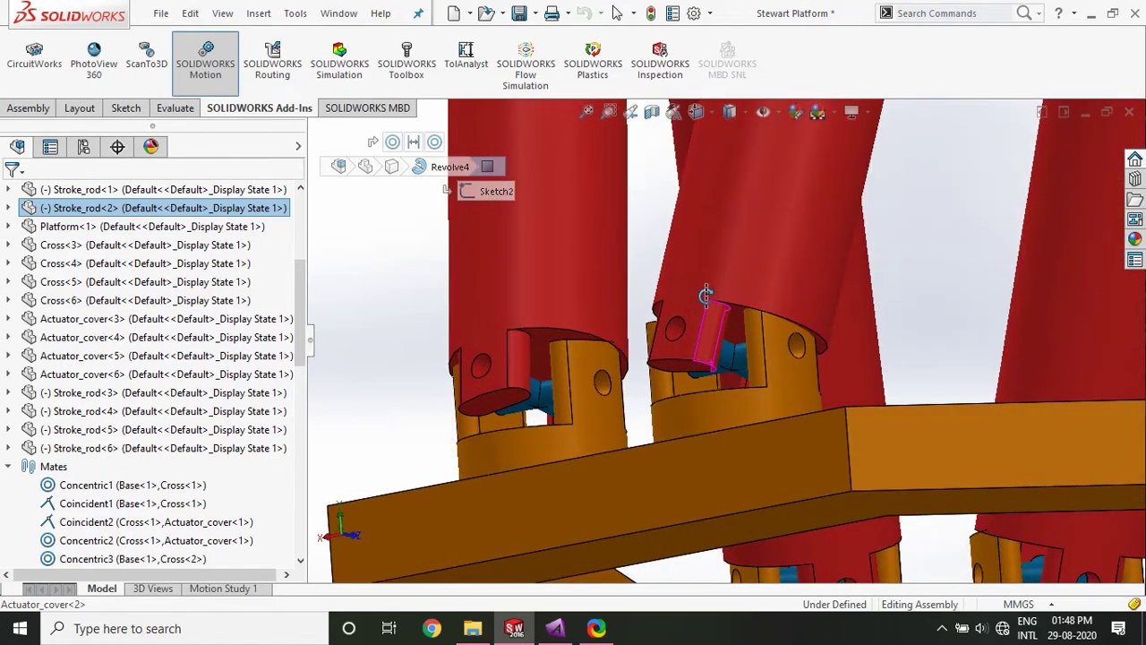
{"action": "middle_click_drag", "start_coordinate": [688, 311], "coordinate": [778, 259]}
{"action": "scroll", "coordinate": [755, 312], "scroll_direction": "down", "scroll_amount": 5}
{"action": "scroll", "coordinate": [730, 331], "scroll_direction": "up", "scroll_amount": 8}
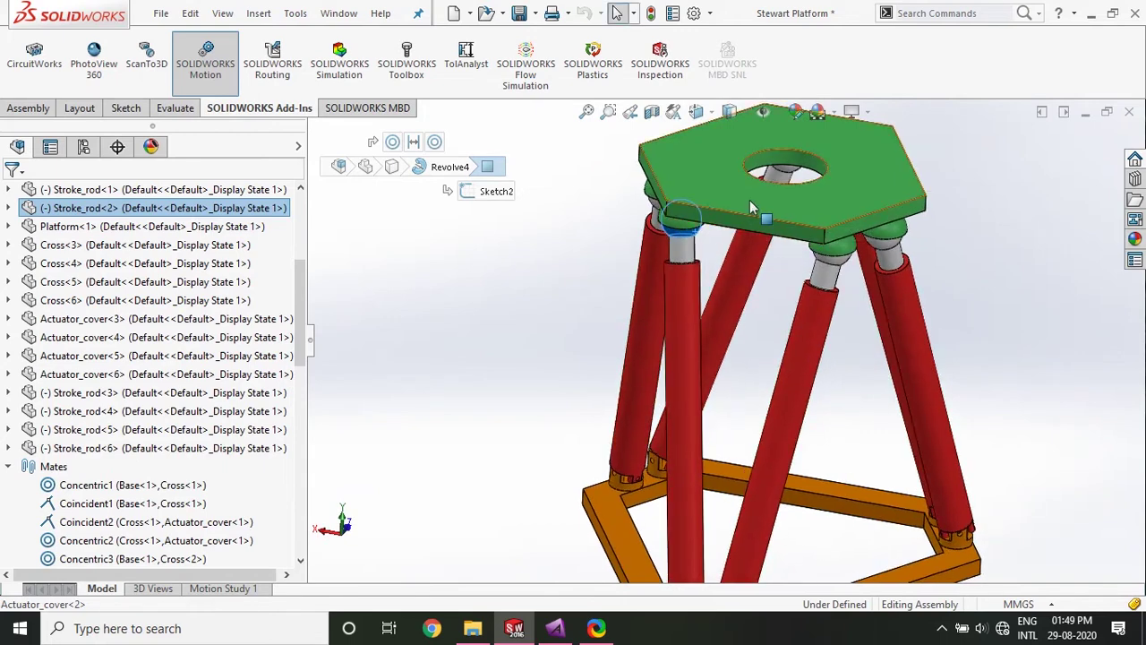
Suppress the six Distance mates, Distance1 through Distance6.
{"action": "left_click", "coordinate": [692, 177]}
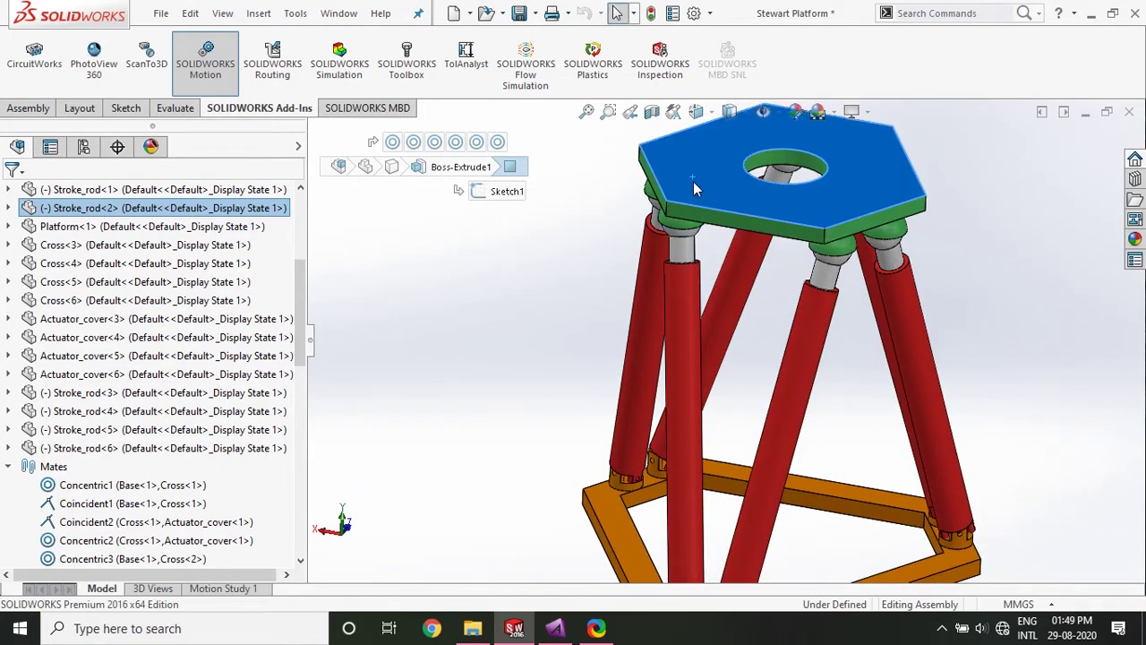
{"action": "middle_click_drag", "start_coordinate": [694, 183], "coordinate": [441, 371]}
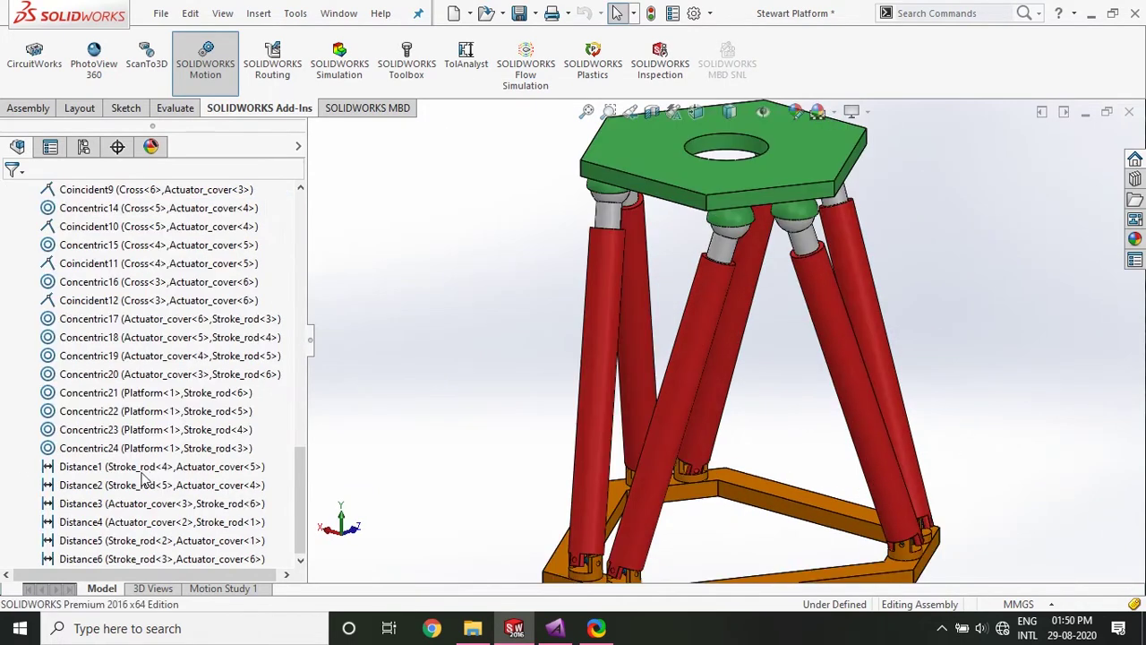
{"action": "left_click", "coordinate": [140, 471]}
{"action": "left_click", "coordinate": [139, 559], "text": "shift"}
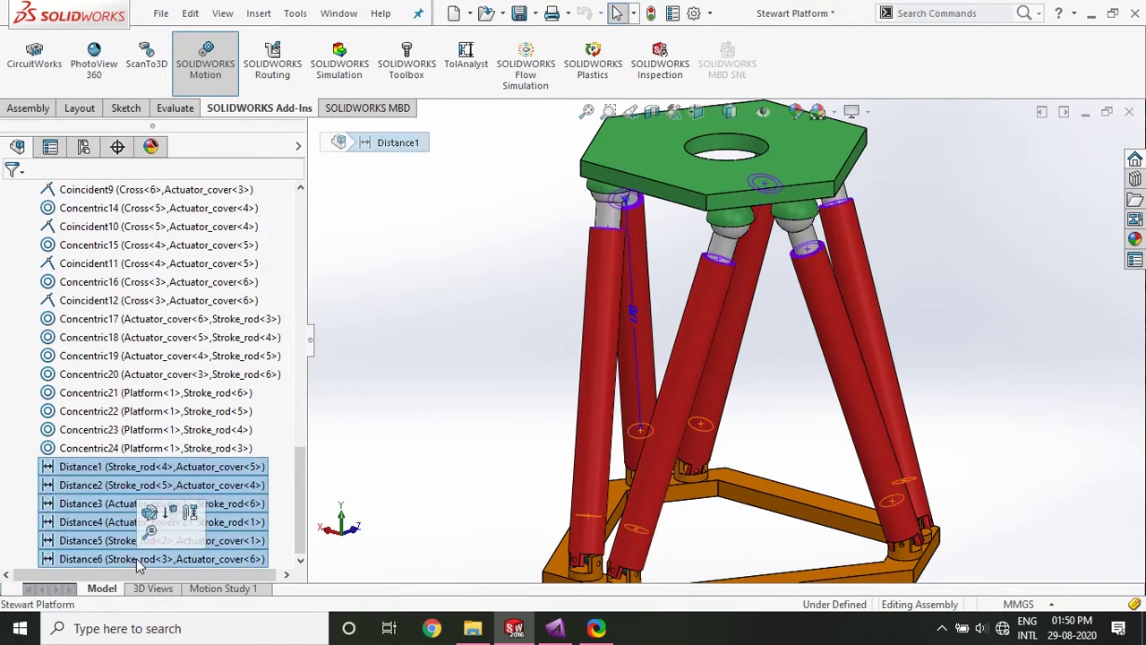
{"action": "right_click", "coordinate": [139, 562]}
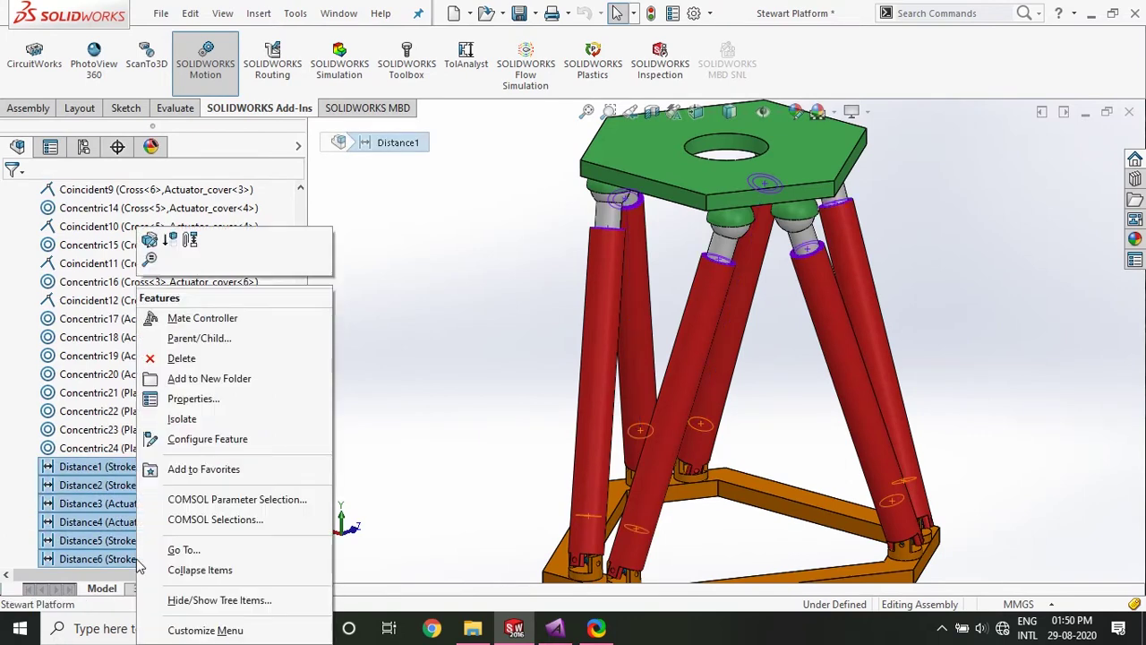
{"action": "left_click", "coordinate": [175, 235]}
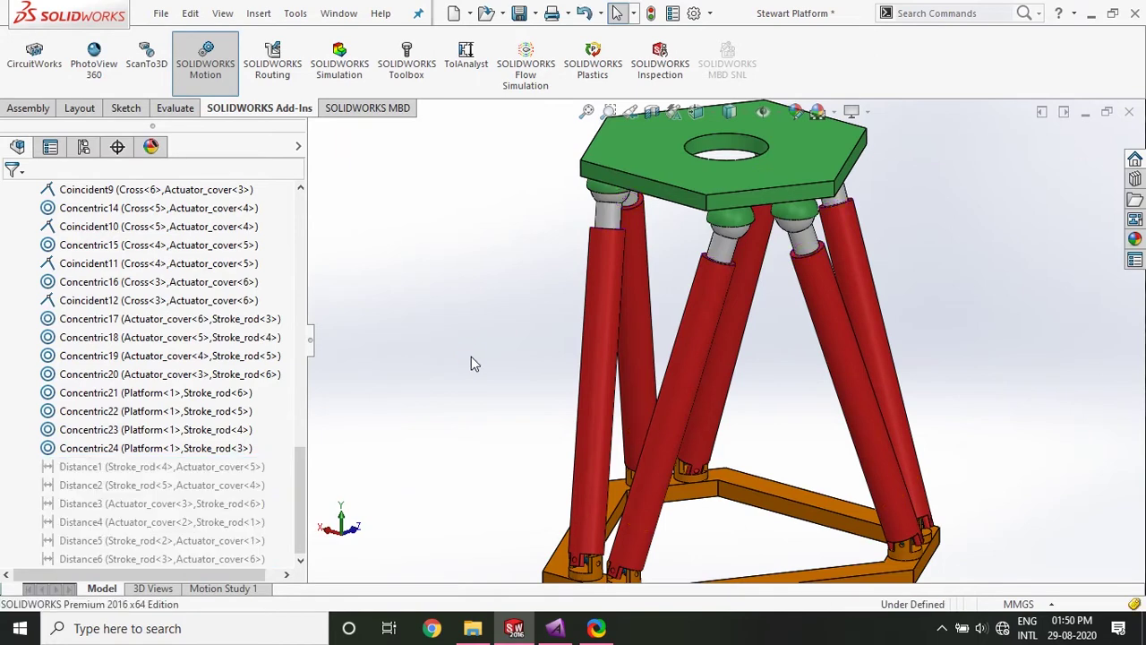
Drag the top platform to confirm it tilts freely with the legs following.
{"action": "left_click_drag", "start_coordinate": [832, 178], "coordinate": [807, 212]}
{"action": "scroll", "coordinate": [806, 214], "scroll_direction": "up", "scroll_amount": 5}
{"action": "scroll", "coordinate": [744, 310], "scroll_direction": "down", "scroll_amount": 3}
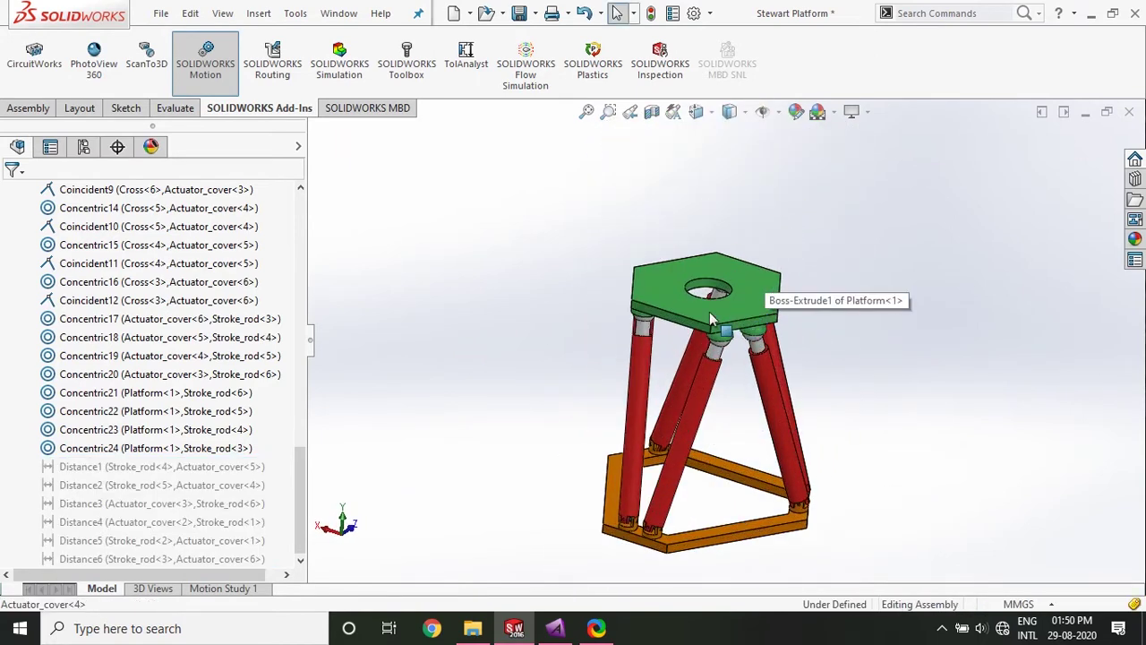
{"action": "left_click", "coordinate": [743, 311]}
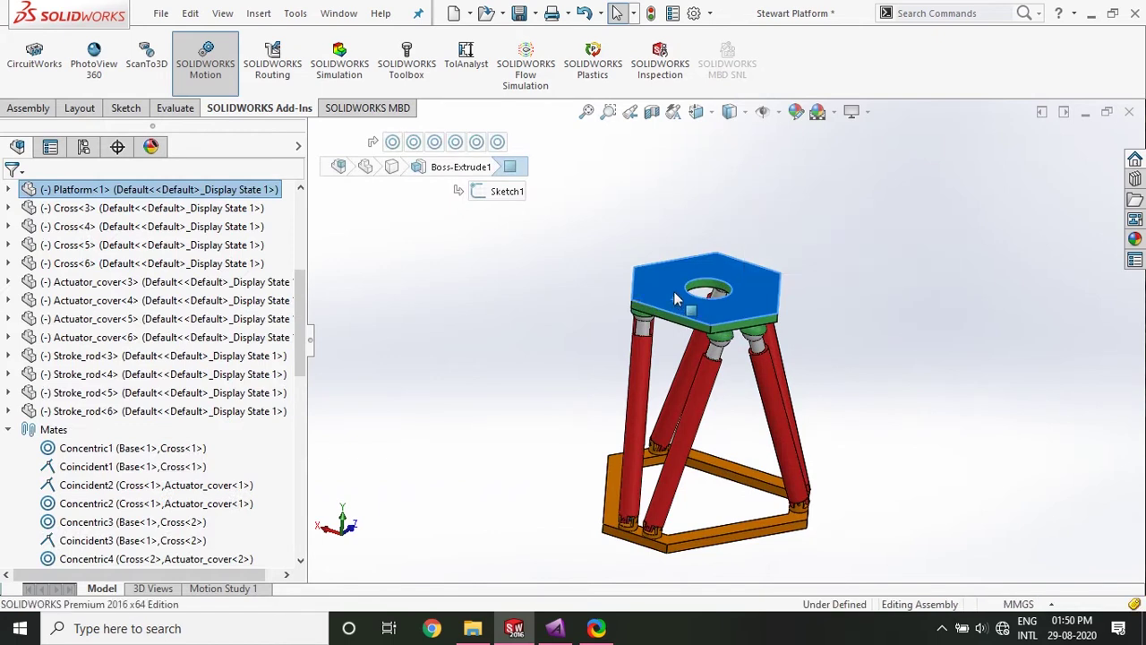
{"action": "mouse_move", "coordinate": [676, 307]}
{"action": "left_mouse_down"}
{"action": "mouse_move", "coordinate": [688, 271]}
{"action": "mouse_move", "coordinate": [681, 291]}
{"action": "mouse_move", "coordinate": [683, 274]}
{"action": "mouse_move", "coordinate": [663, 280]}
{"action": "mouse_move", "coordinate": [676, 278]}
{"action": "mouse_move", "coordinate": [671, 269]}
{"action": "mouse_move", "coordinate": [685, 292]}
{"action": "mouse_move", "coordinate": [667, 277]}
{"action": "mouse_move", "coordinate": [666, 296]}
{"action": "left_mouse_up"}
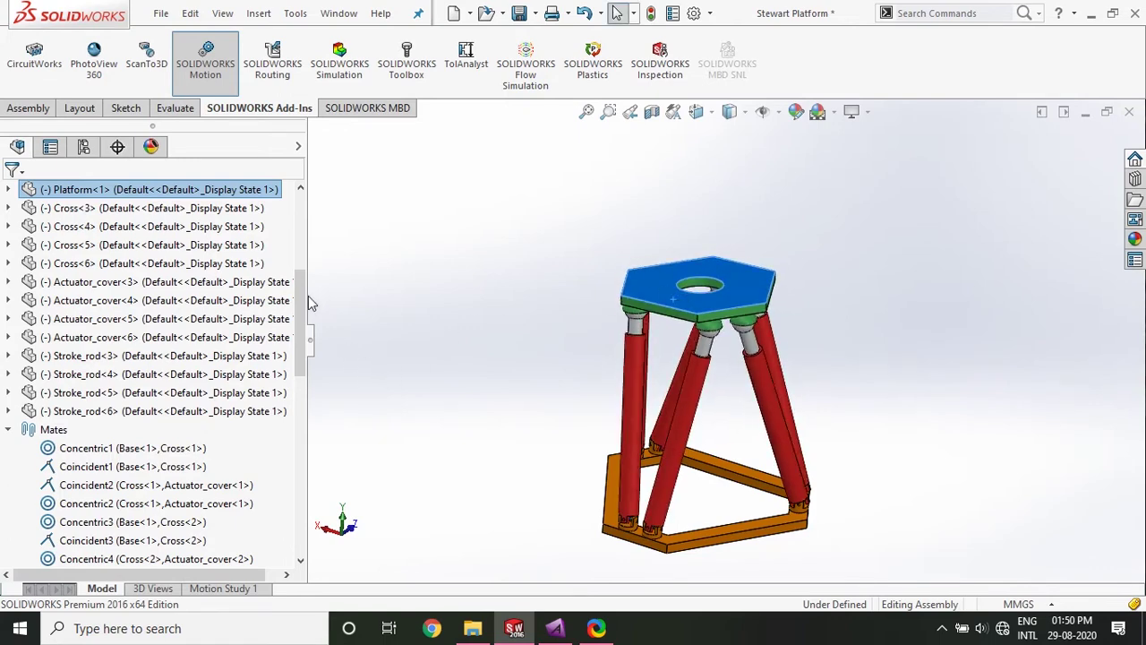
{"action": "left_click_drag", "start_coordinate": [309, 303], "coordinate": [211, 484]}
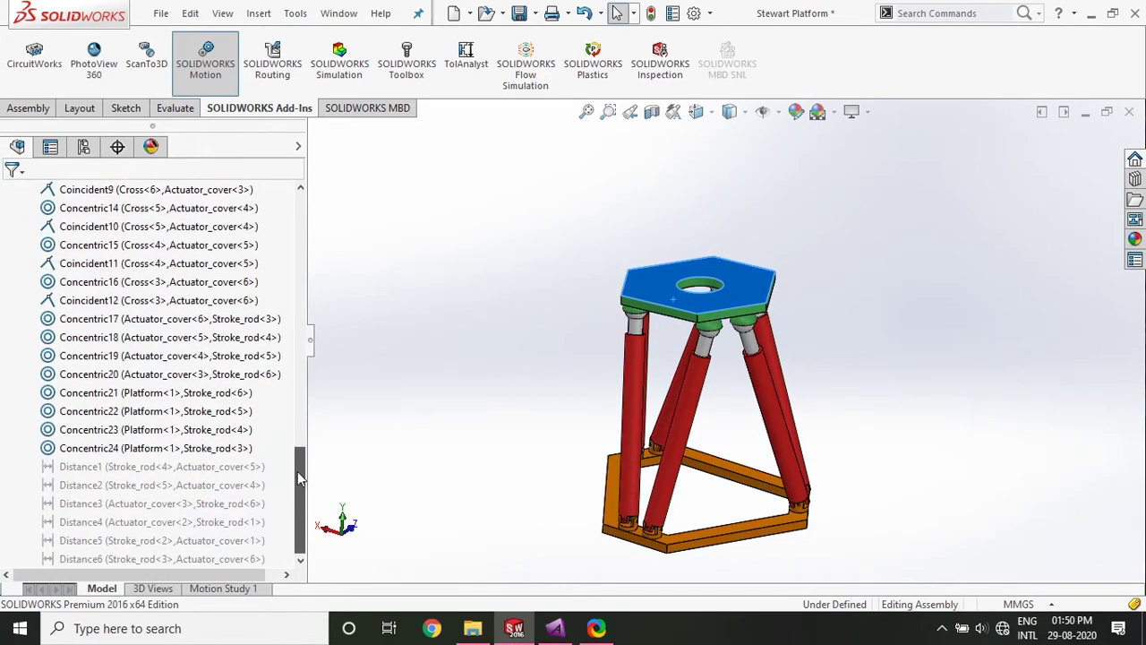
Unsuppress Distance1 through Distance6 and make sure the SOLIDWORKS Motion add-in is active.
{"action": "left_click", "coordinate": [86, 466]}
{"action": "left_click", "coordinate": [87, 559], "text": "shift"}
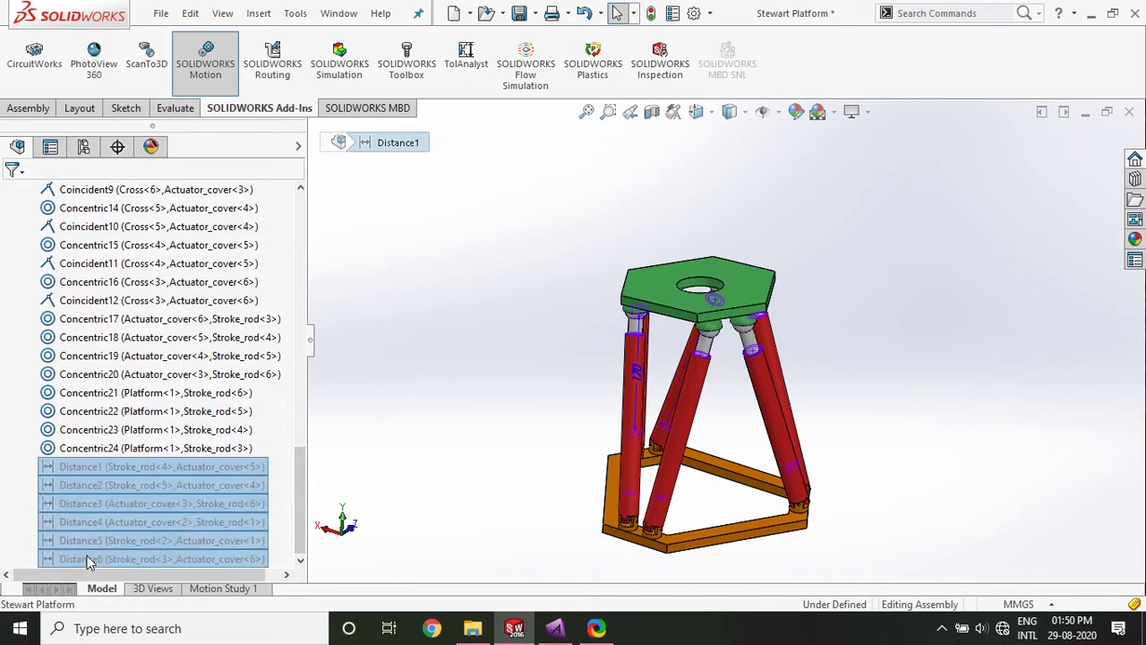
{"action": "right_click", "coordinate": [87, 557]}
{"action": "left_click", "coordinate": [116, 260]}
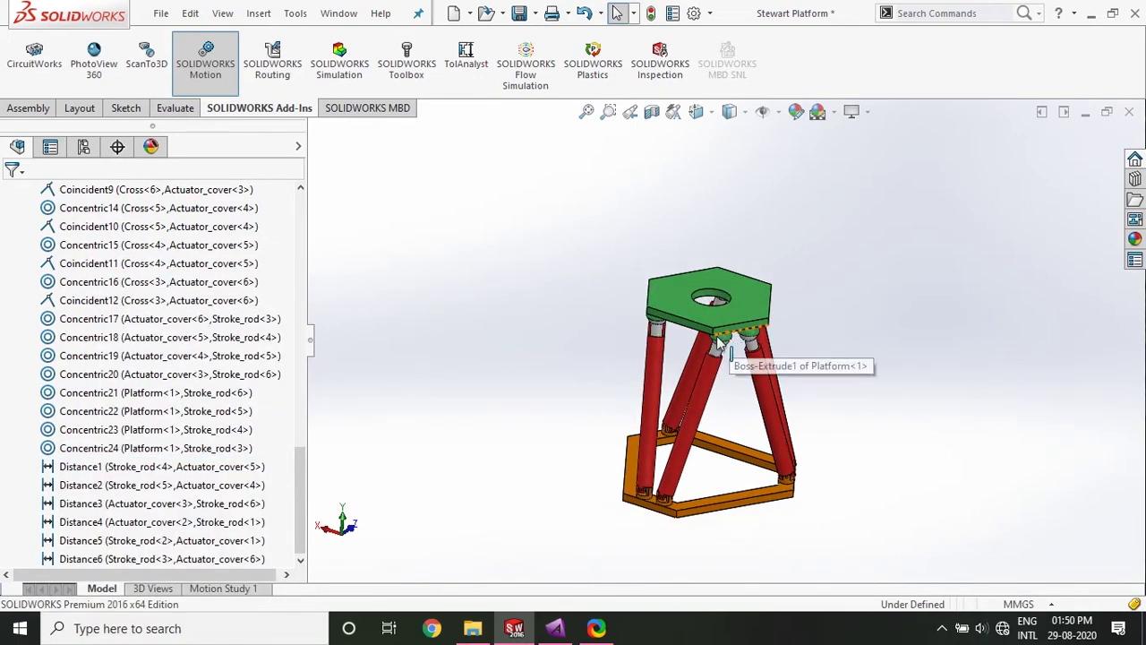
{"action": "scroll", "coordinate": [718, 343], "scroll_direction": "down", "scroll_amount": 5}
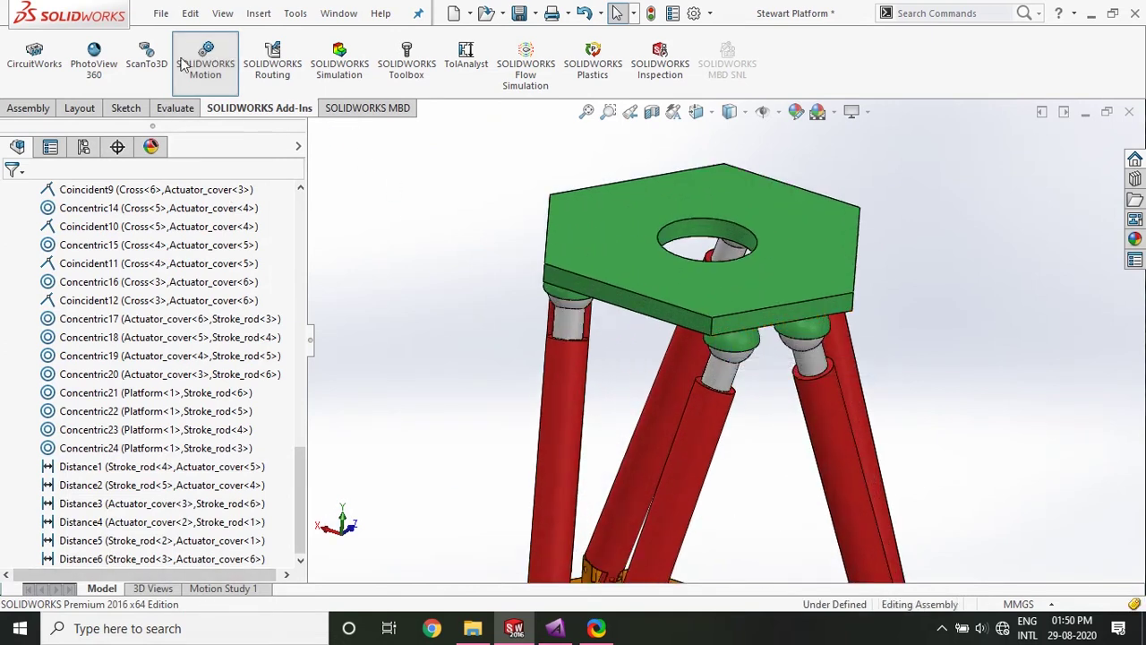
{"action": "left_click", "coordinate": [210, 87]}
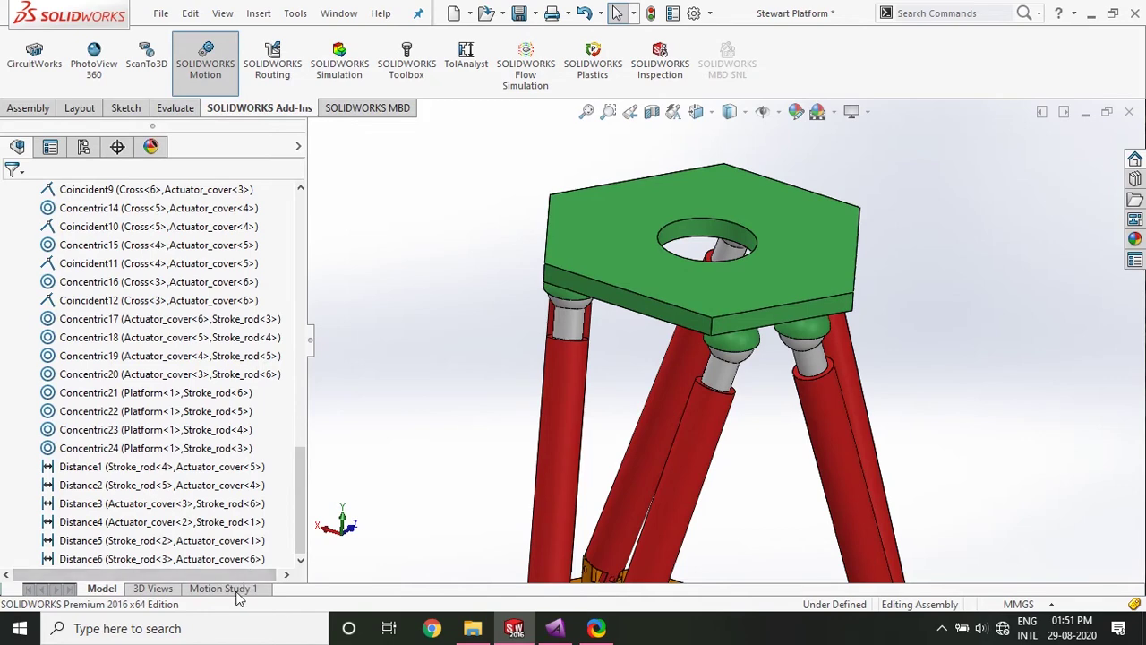
Create Motion Study 2 with the Motion Analysis study type and widen its MotionManager tree column.
{"action": "left_click", "coordinate": [27, 110]}
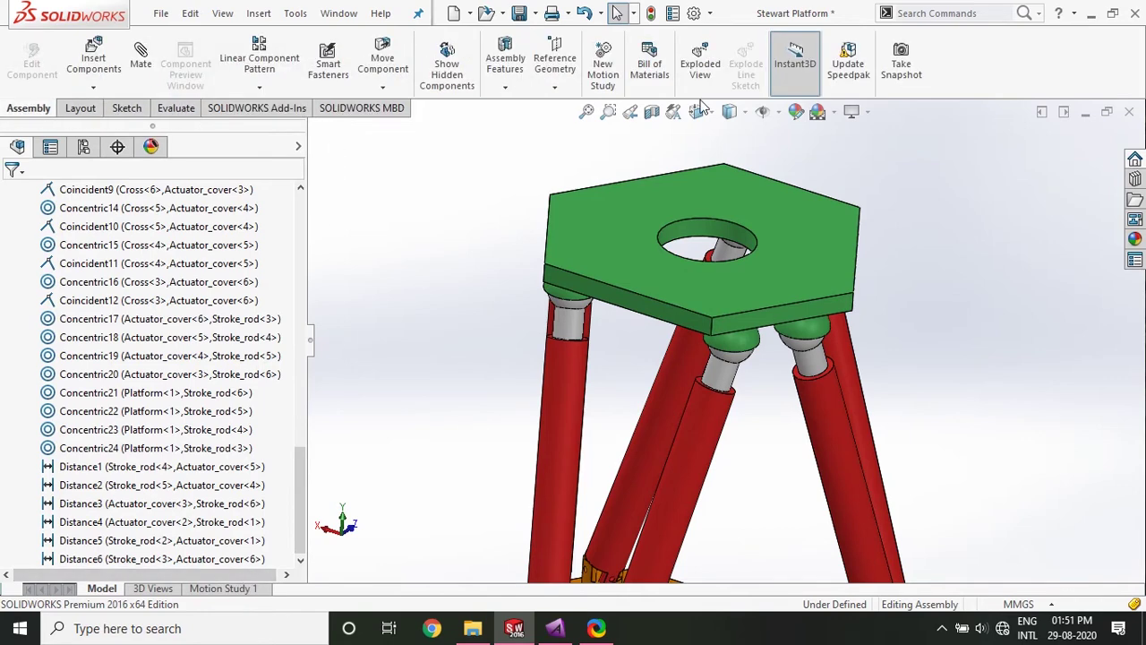
{"action": "left_click", "coordinate": [603, 76]}
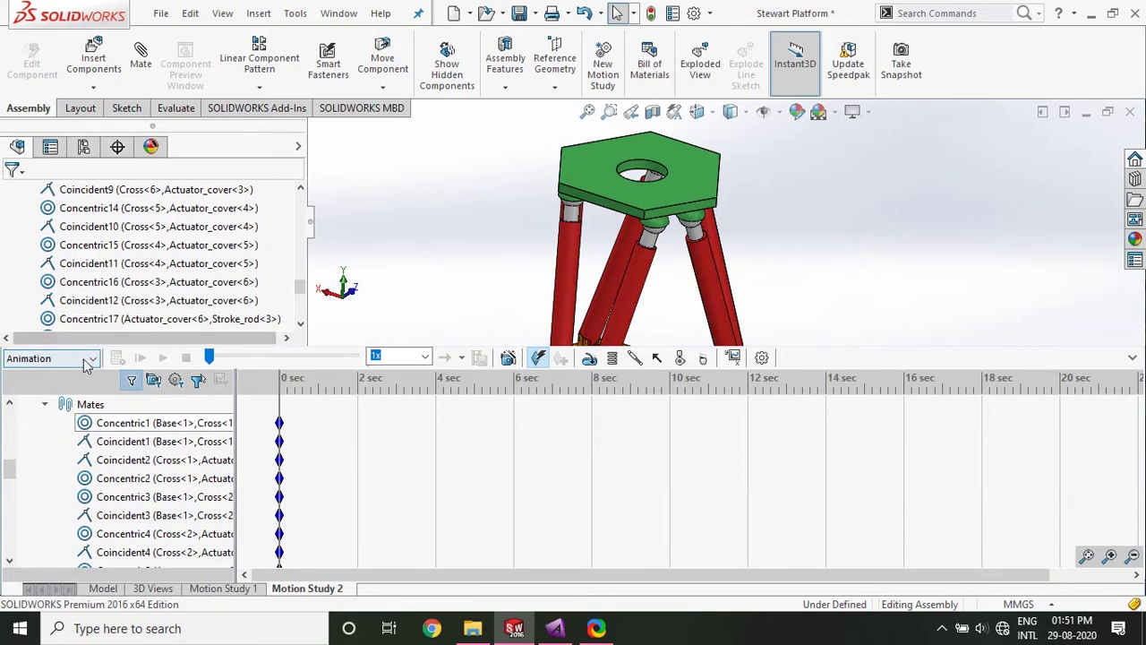
{"action": "left_click", "coordinate": [90, 360]}
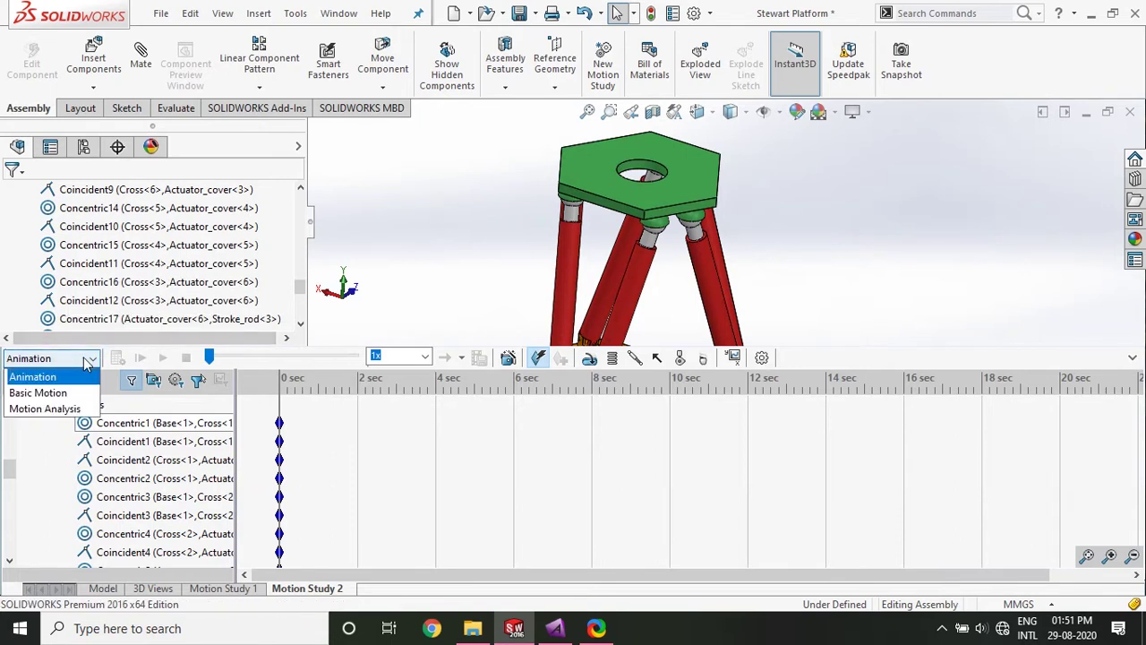
{"action": "left_click", "coordinate": [47, 410]}
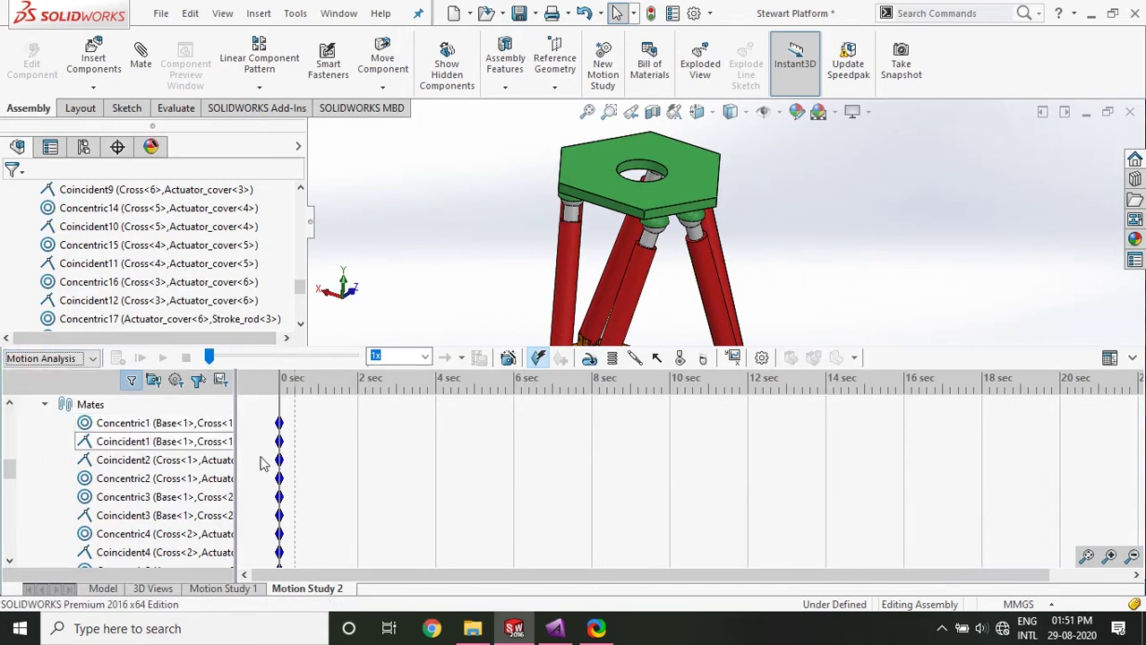
{"action": "scroll", "coordinate": [202, 441], "scroll_direction": "up", "scroll_amount": 10}
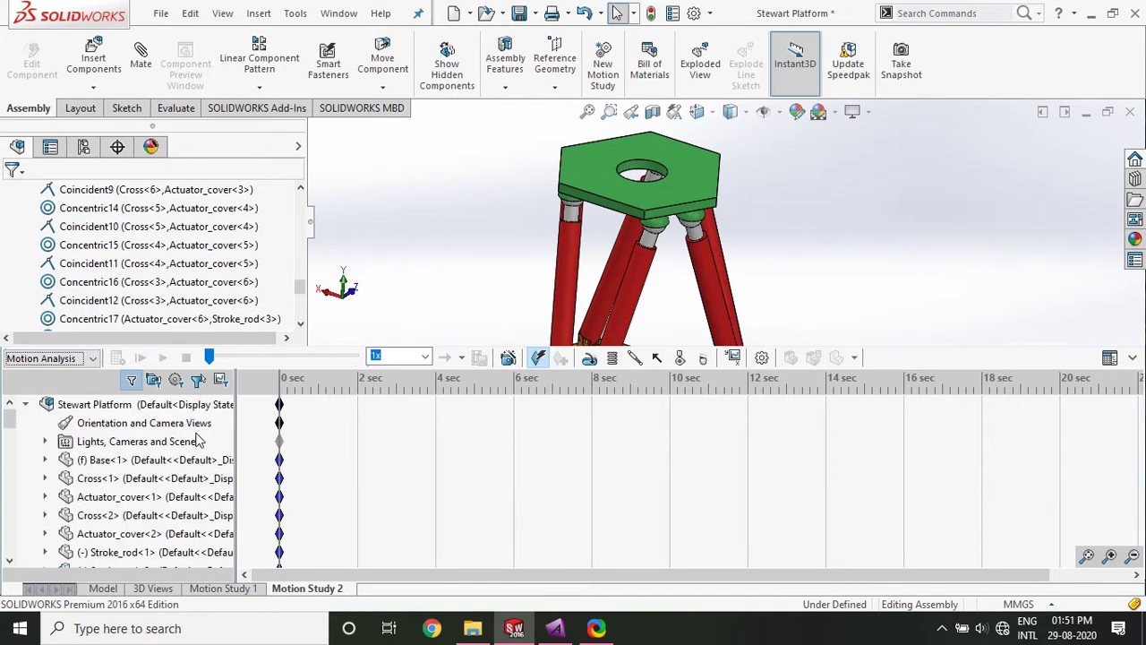
{"action": "left_click_drag", "start_coordinate": [235, 423], "coordinate": [302, 421]}
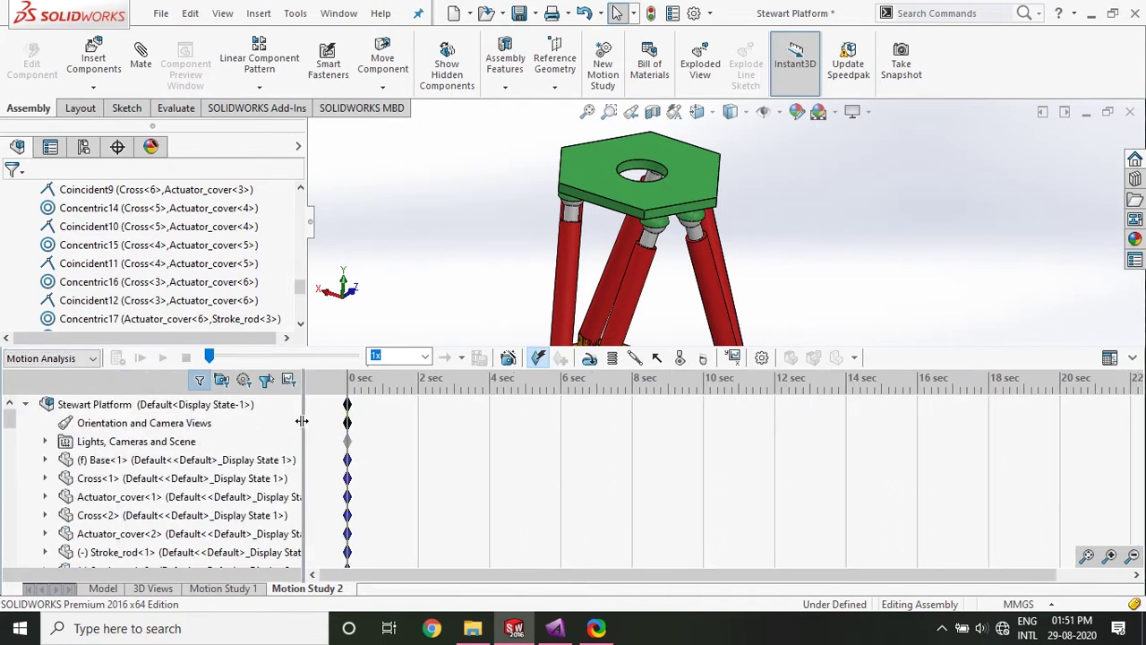
{"action": "right_click", "coordinate": [107, 410]}
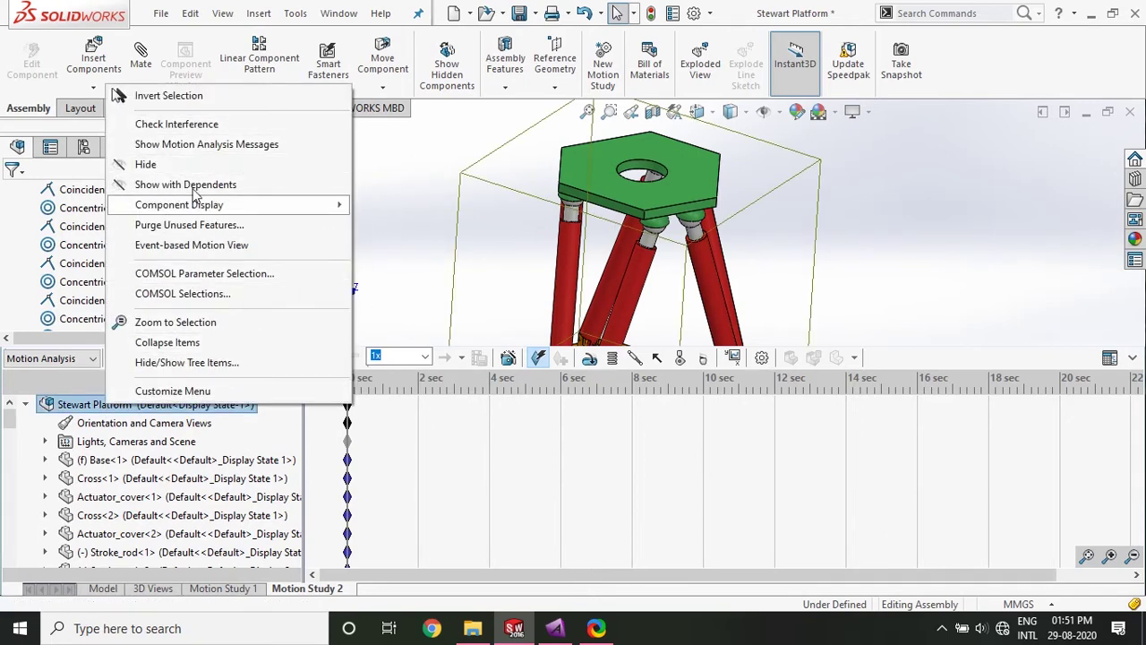
Clear the assembly selection and enlarge the 3D view above the timeline to show the whole top plate.
{"action": "left_click", "coordinate": [394, 233]}
{"action": "left_click", "coordinate": [394, 233]}
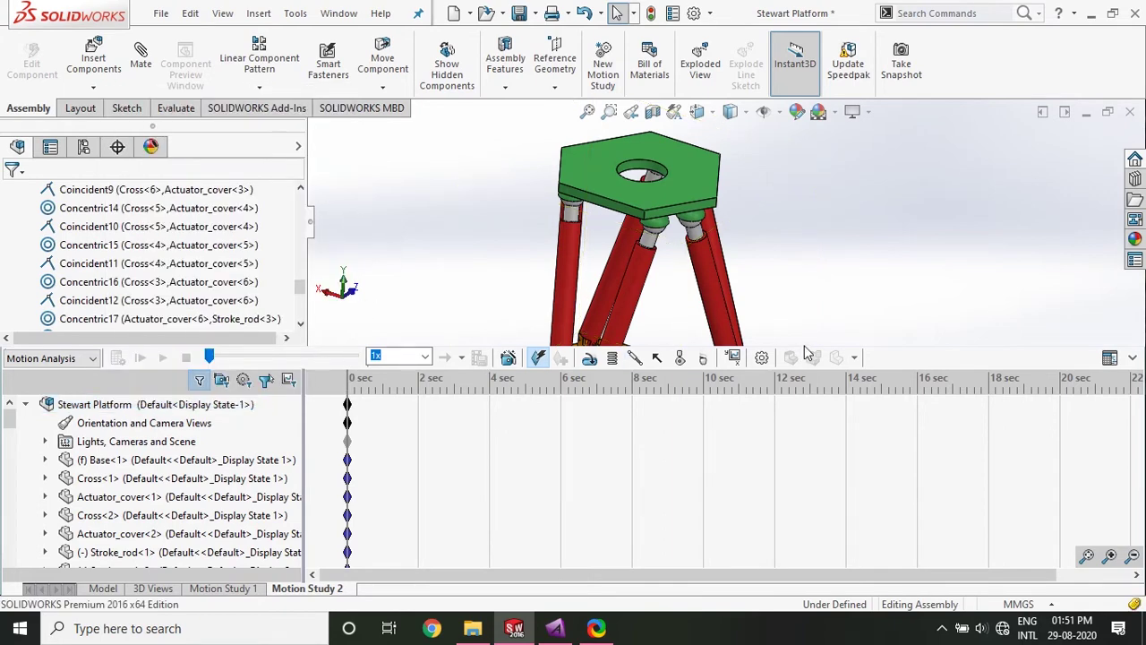
{"action": "left_click_drag", "start_coordinate": [804, 347], "coordinate": [804, 416]}
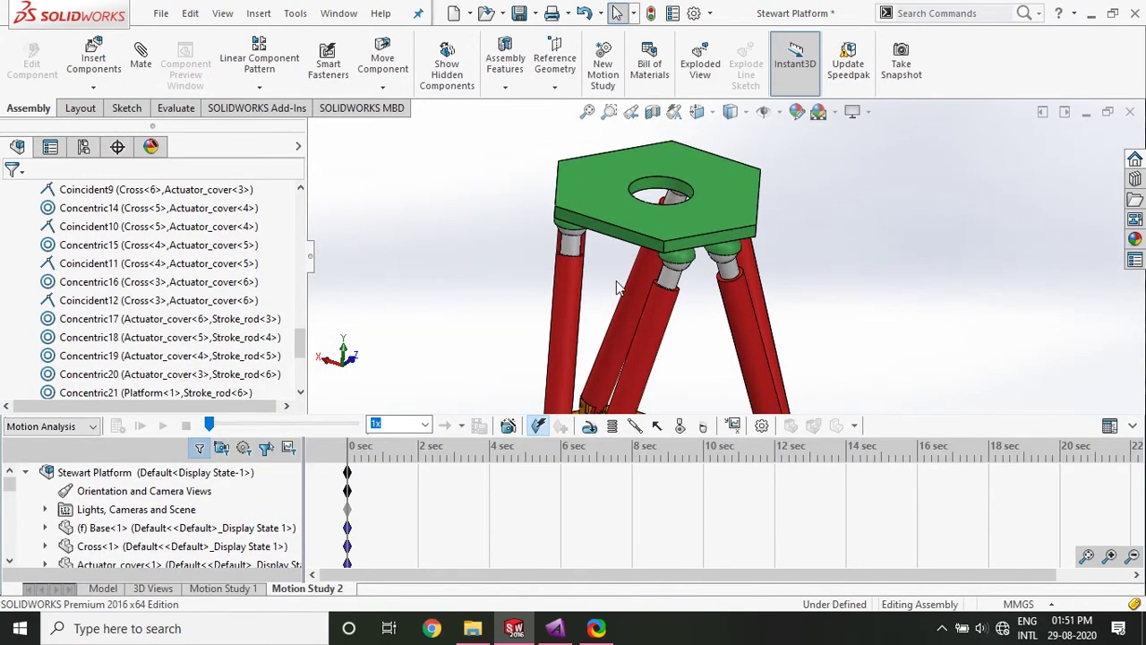
{"action": "scroll", "coordinate": [616, 287], "scroll_direction": "up", "scroll_amount": 2}
{"action": "scroll", "coordinate": [631, 275], "scroll_direction": "down", "scroll_amount": 5}
{"action": "scroll", "coordinate": [648, 264], "scroll_direction": "up", "scroll_amount": 3}
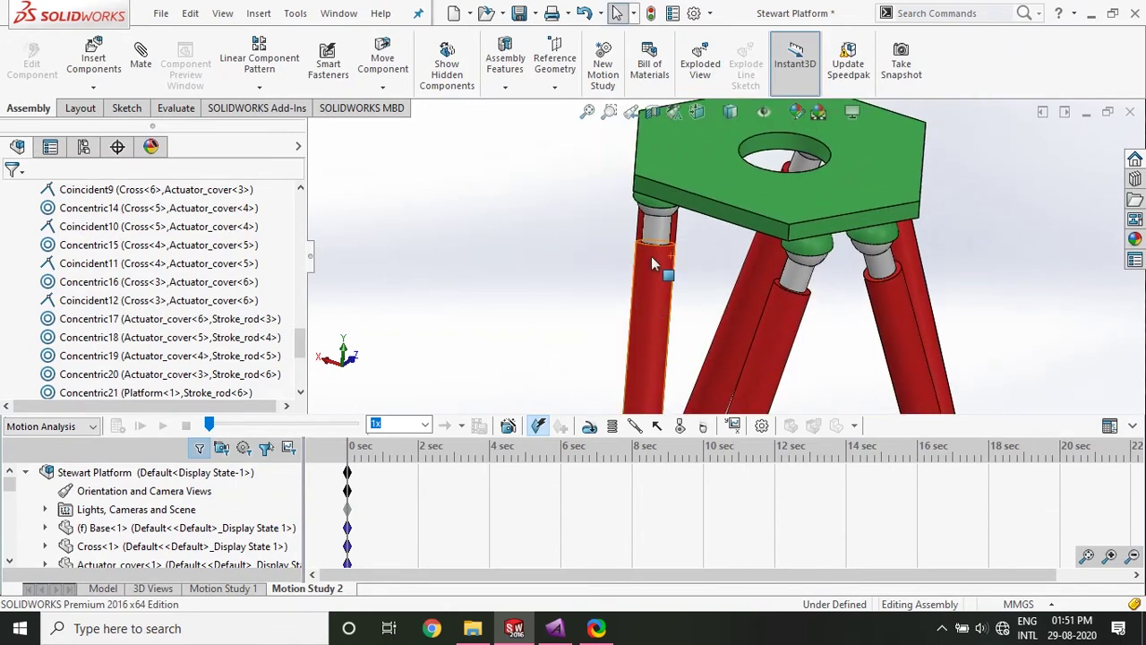
{"action": "middle_click_drag", "start_coordinate": [657, 250], "coordinate": [650, 305], "text": "ctrl"}
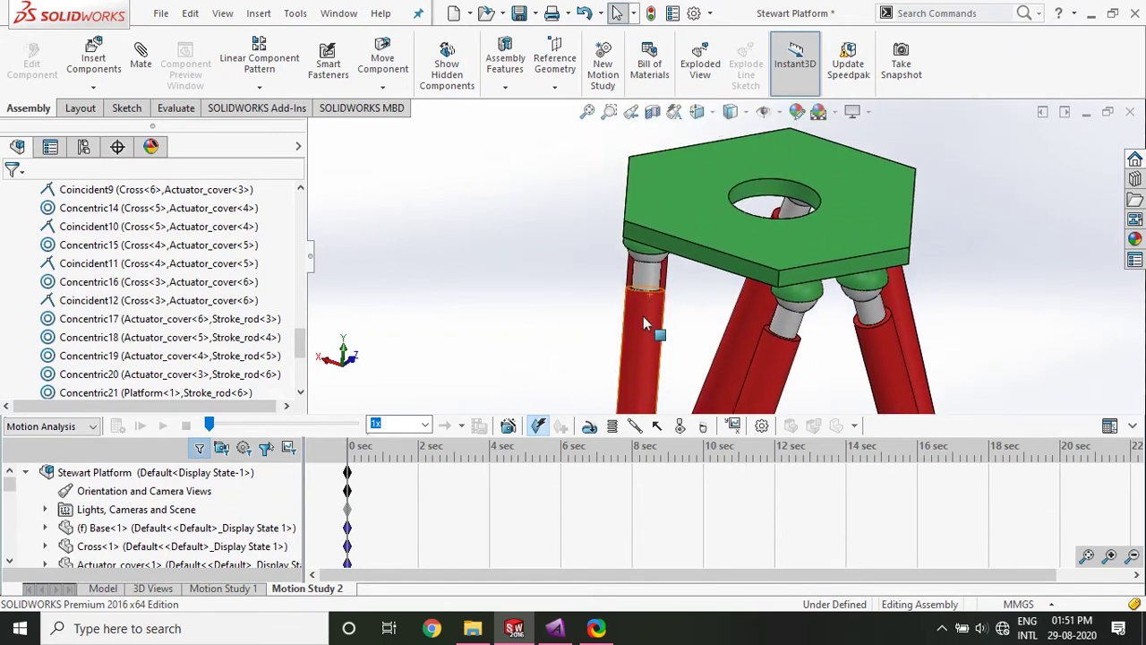
Add a constant-speed 10 mm/s linear motor on Stroke_rod<2>'s face, relative to Actuator_cover<1>.
{"action": "left_click", "coordinate": [590, 428]}
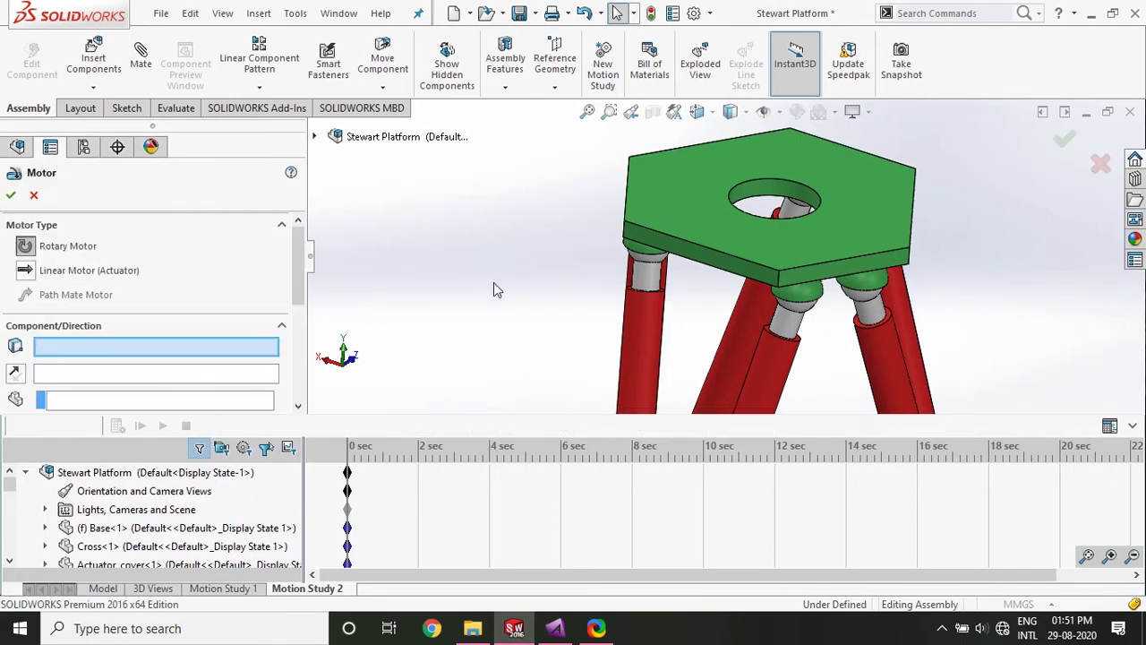
{"action": "left_click", "coordinate": [27, 274]}
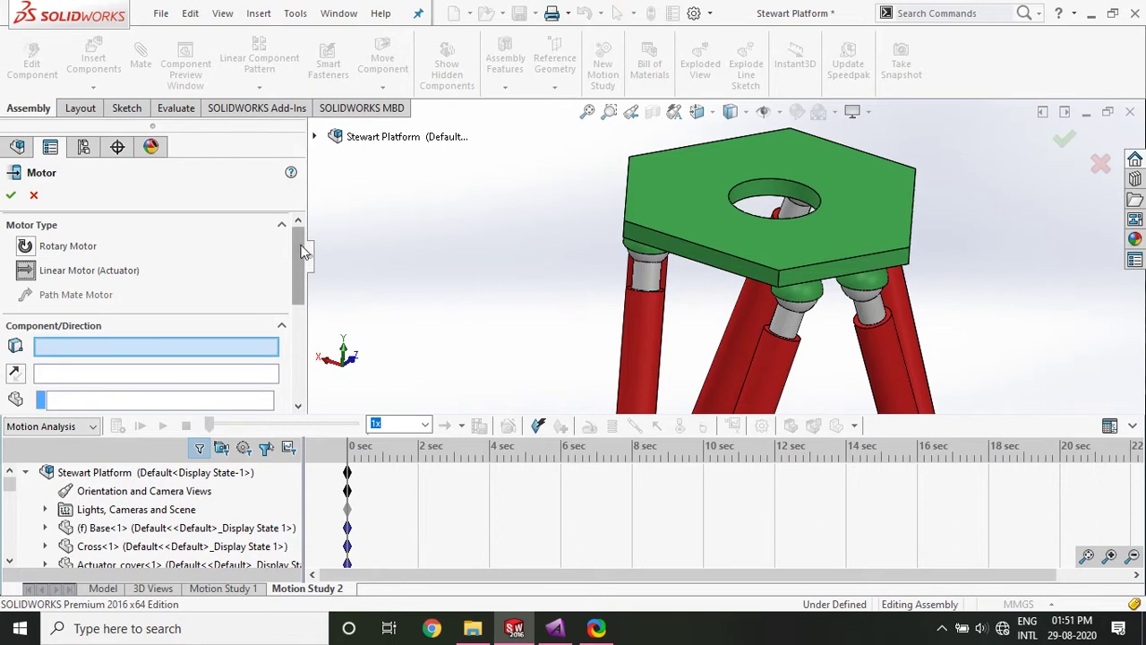
{"action": "scroll", "coordinate": [303, 251], "scroll_direction": "down", "scroll_amount": 2}
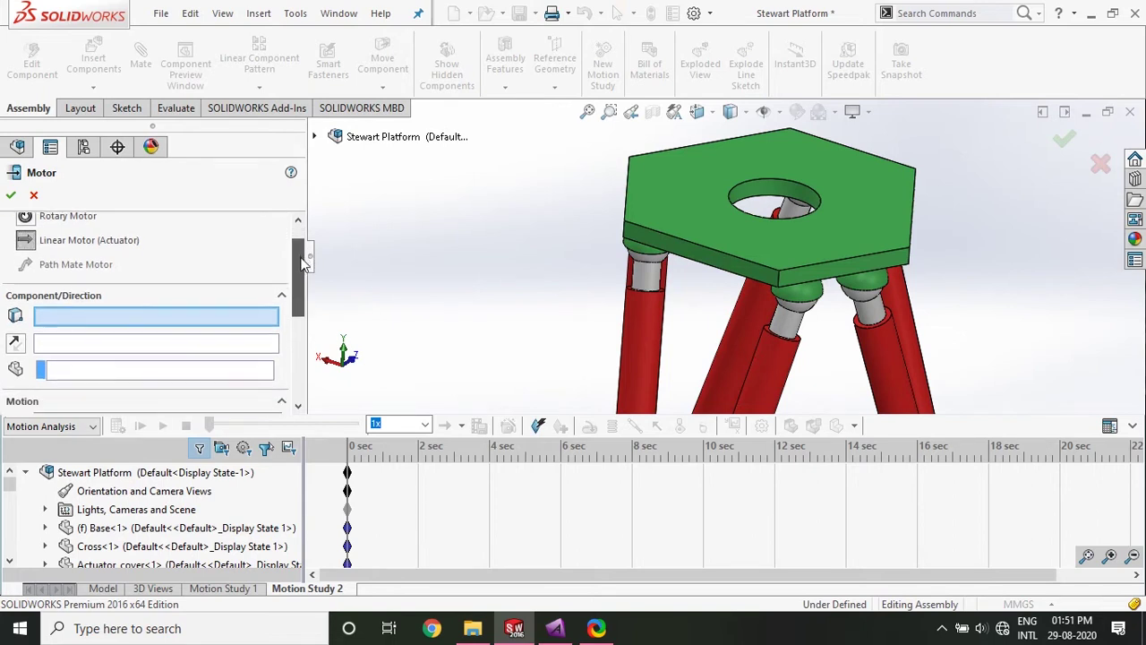
{"action": "left_click", "coordinate": [656, 281]}
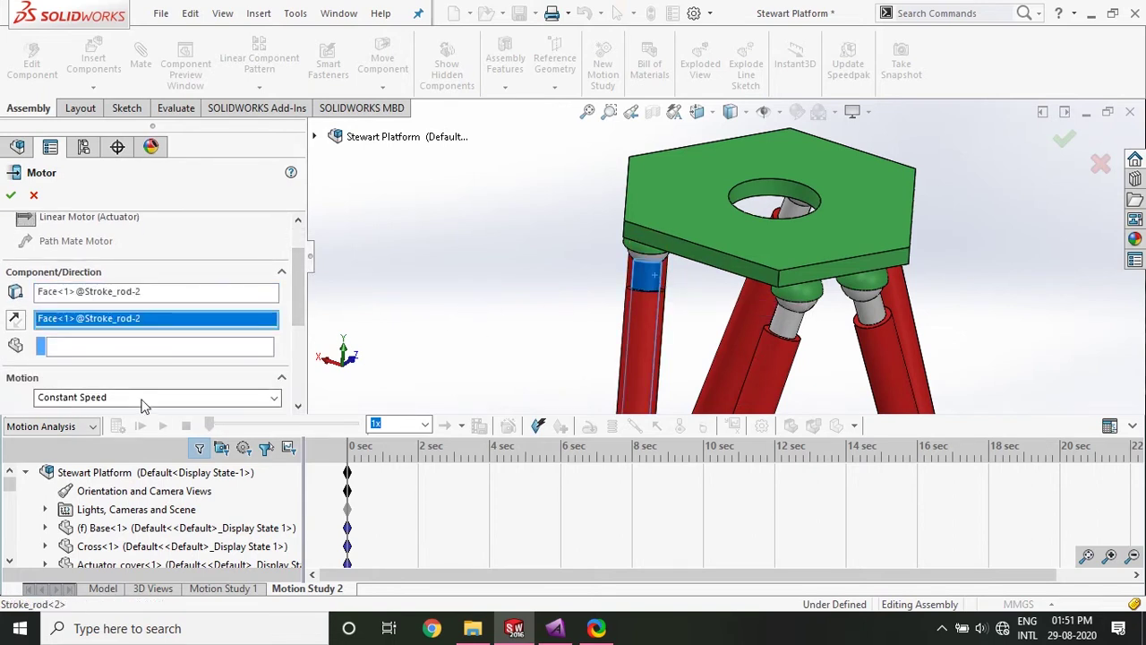
{"action": "left_click", "coordinate": [109, 348]}
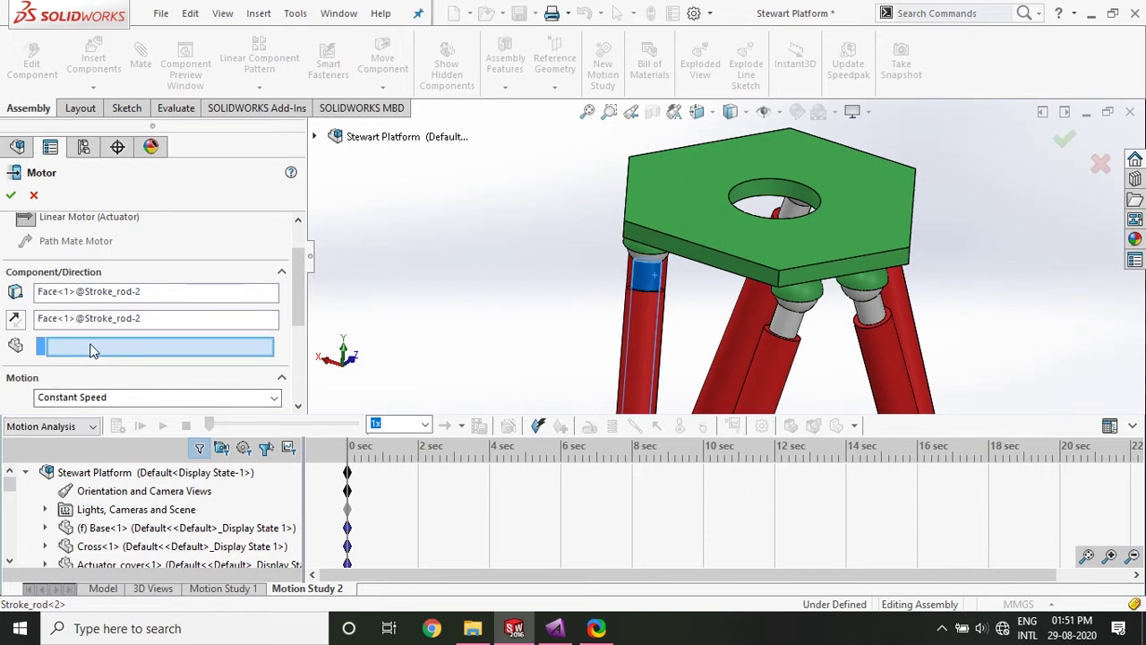
{"action": "left_click", "coordinate": [636, 370]}
{"action": "left_click_drag", "start_coordinate": [296, 278], "coordinate": [298, 351]}
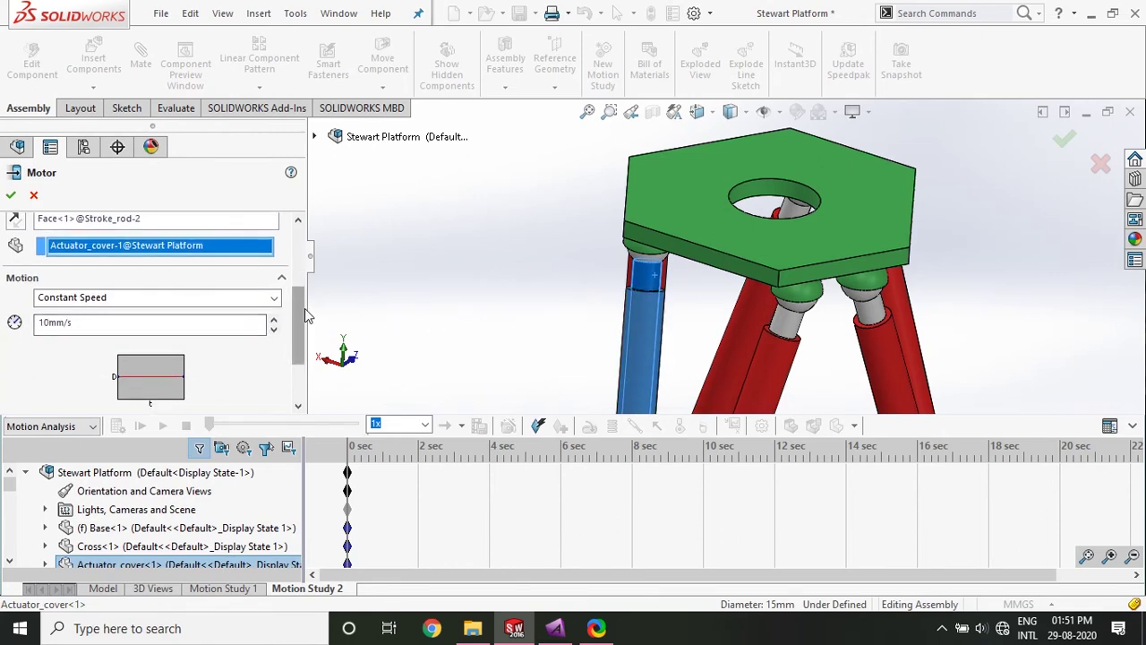
{"action": "scroll", "coordinate": [242, 349], "scroll_direction": "down", "scroll_amount": 3}
{"action": "left_click", "coordinate": [10, 194]}
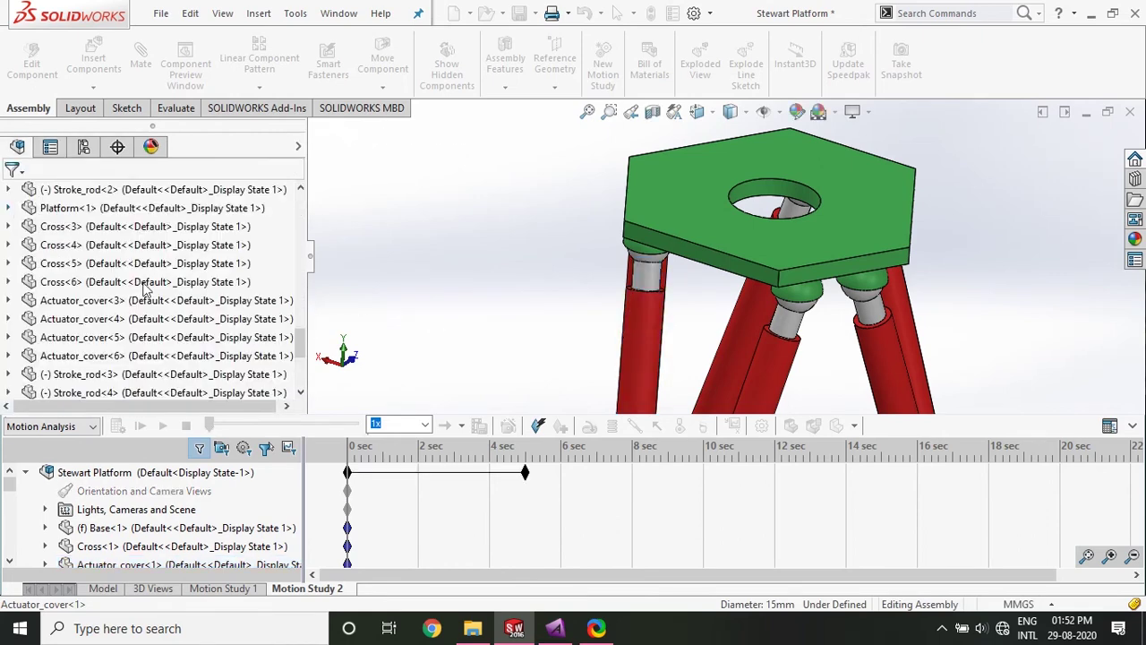
{"action": "left_click", "coordinate": [428, 495]}
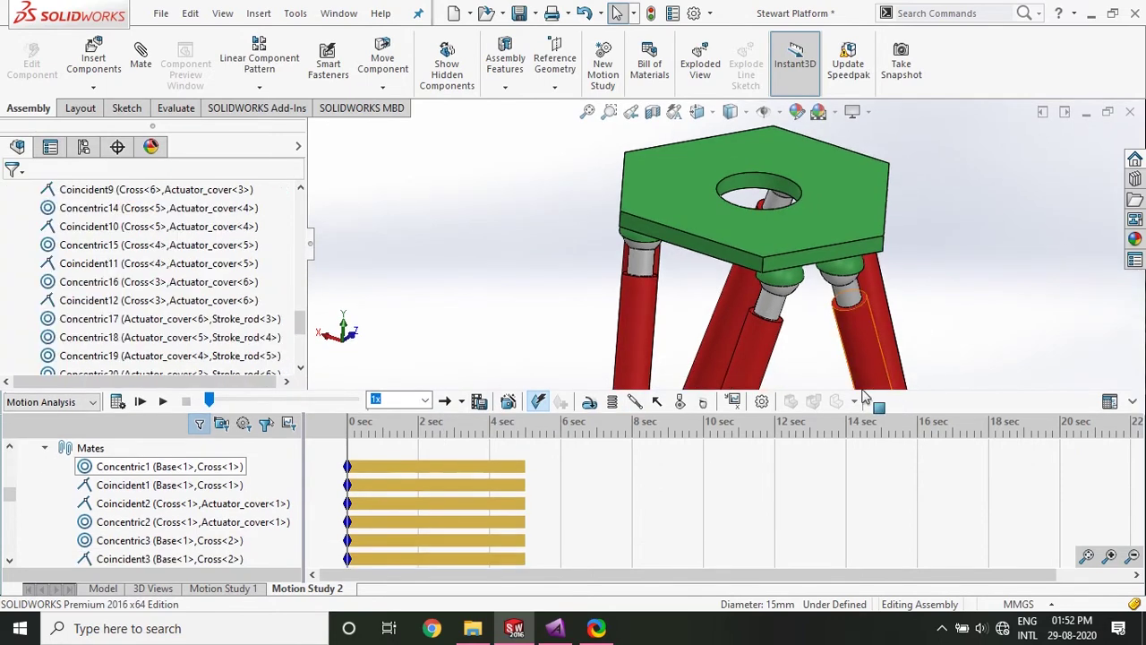
{"action": "scroll", "coordinate": [663, 349], "scroll_direction": "down", "scroll_amount": 5}
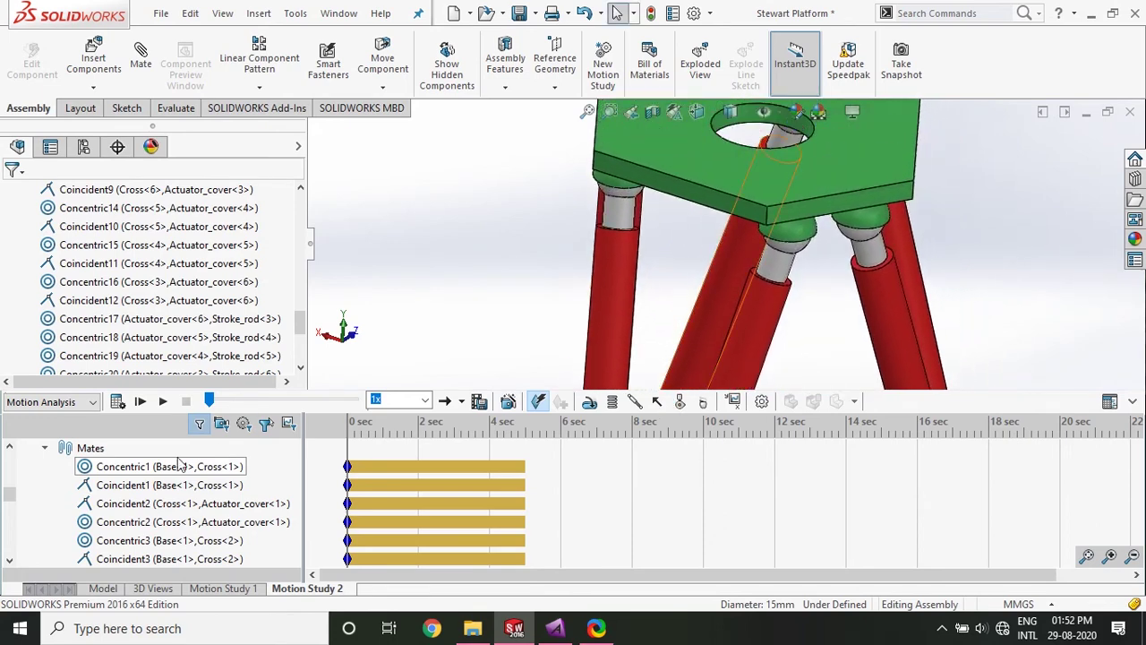
{"action": "scroll", "coordinate": [101, 484], "scroll_direction": "up", "scroll_amount": 10}
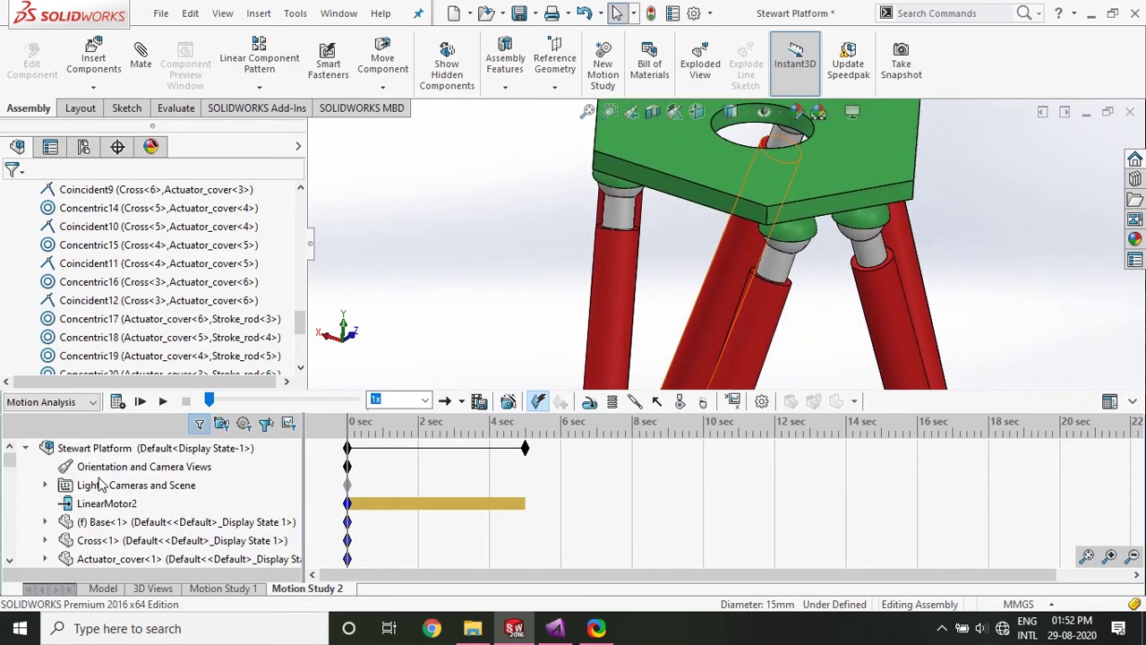
{"action": "left_click", "coordinate": [88, 450]}
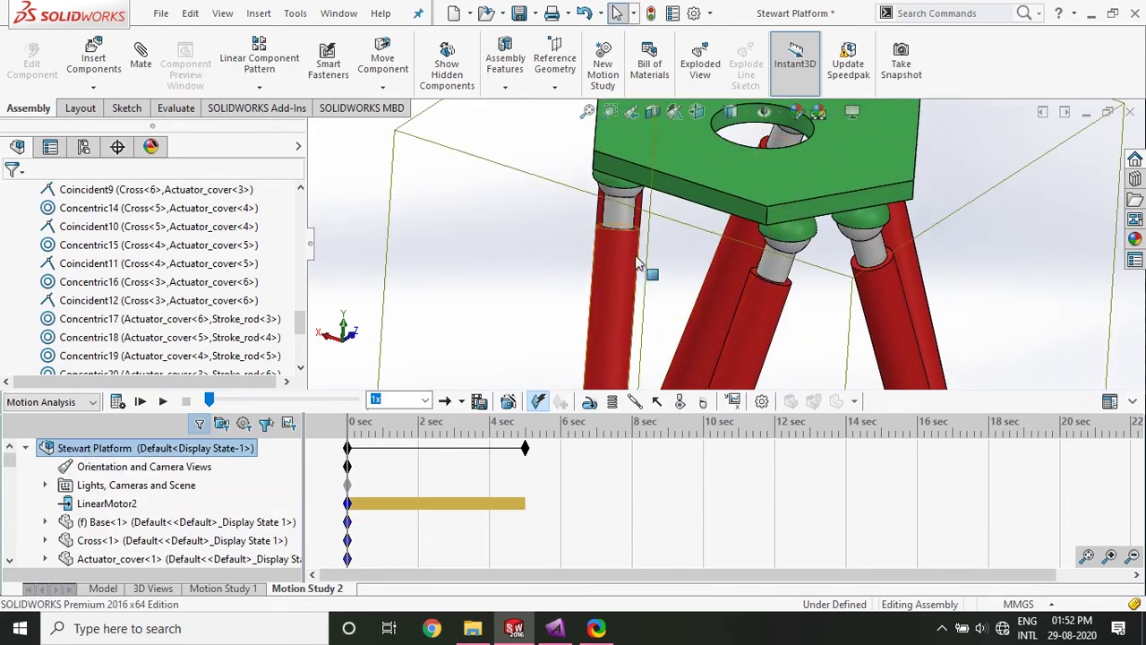
{"action": "scroll", "coordinate": [637, 255], "scroll_direction": "up", "scroll_amount": 5}
{"action": "scroll", "coordinate": [719, 259], "scroll_direction": "up", "scroll_amount": 3}
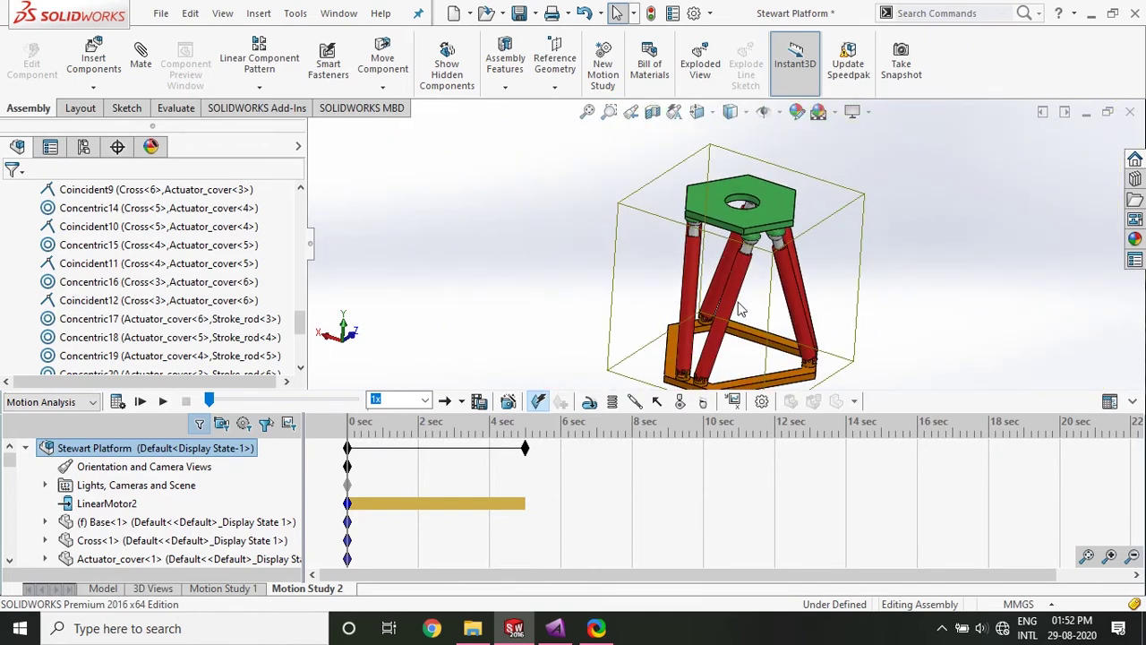
{"action": "right_click", "coordinate": [87, 450]}
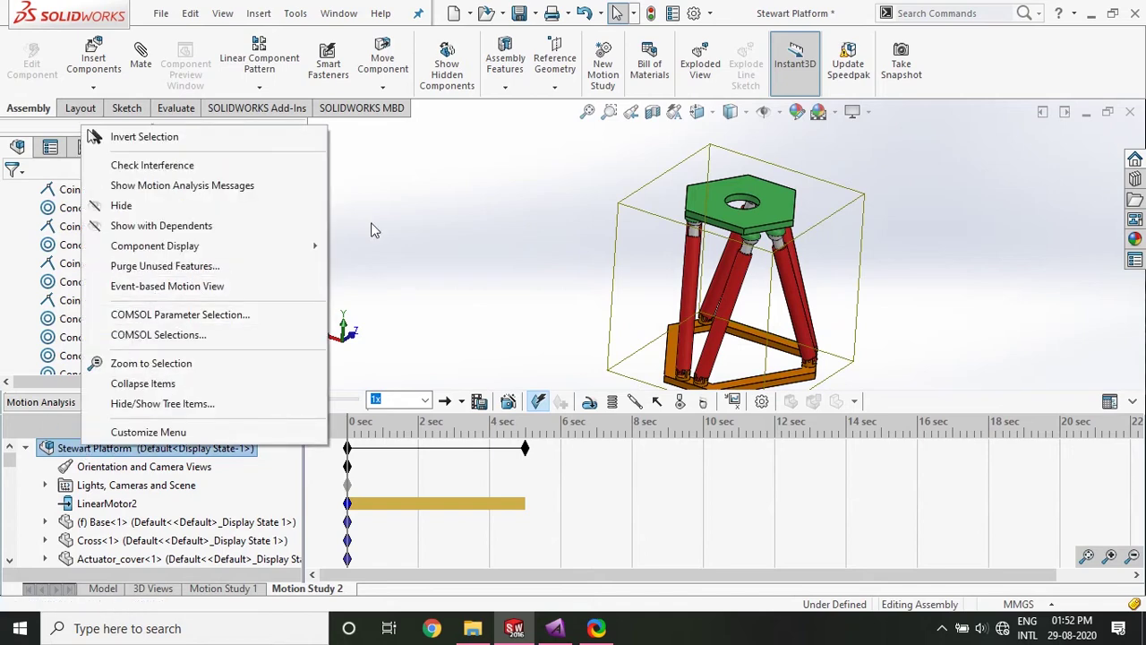
Play Motion Study 2 from the start, close the Motion Analysis Messages, and select Stewart Platform.
{"action": "left_click", "coordinate": [477, 212]}
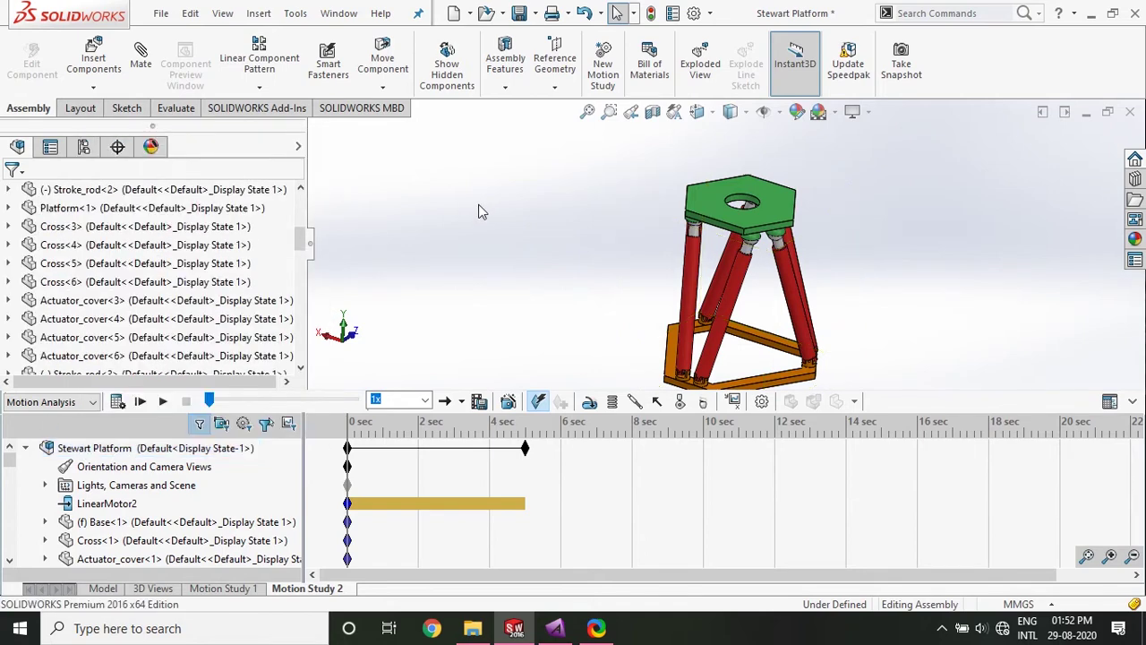
{"action": "left_click", "coordinate": [163, 405]}
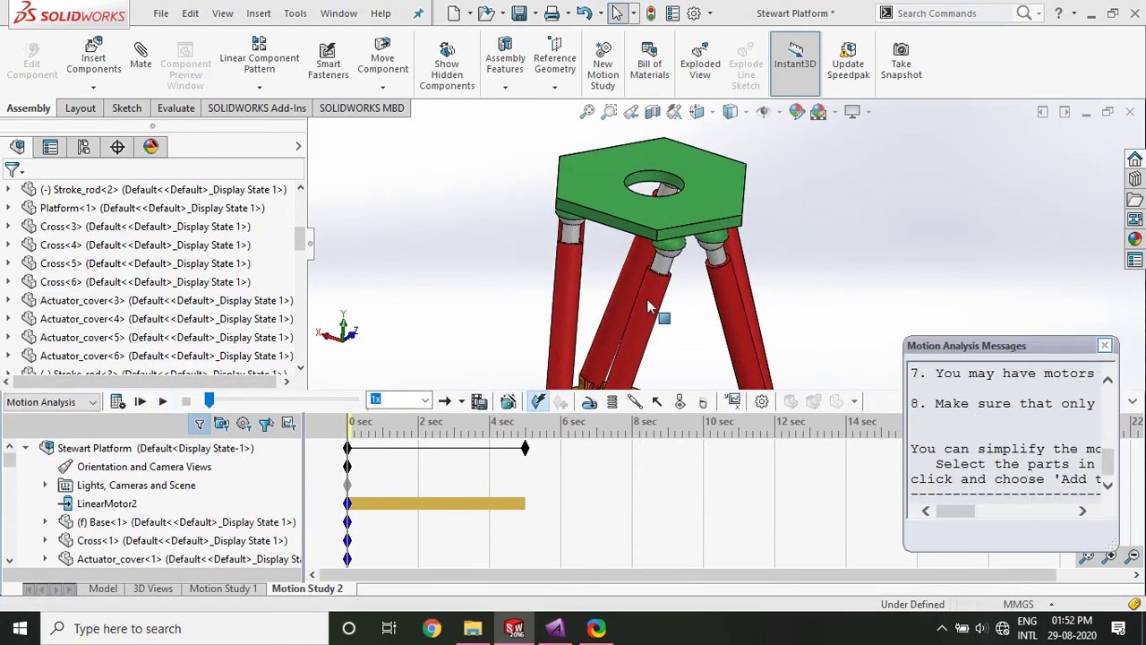
{"action": "left_click", "coordinate": [1106, 346]}
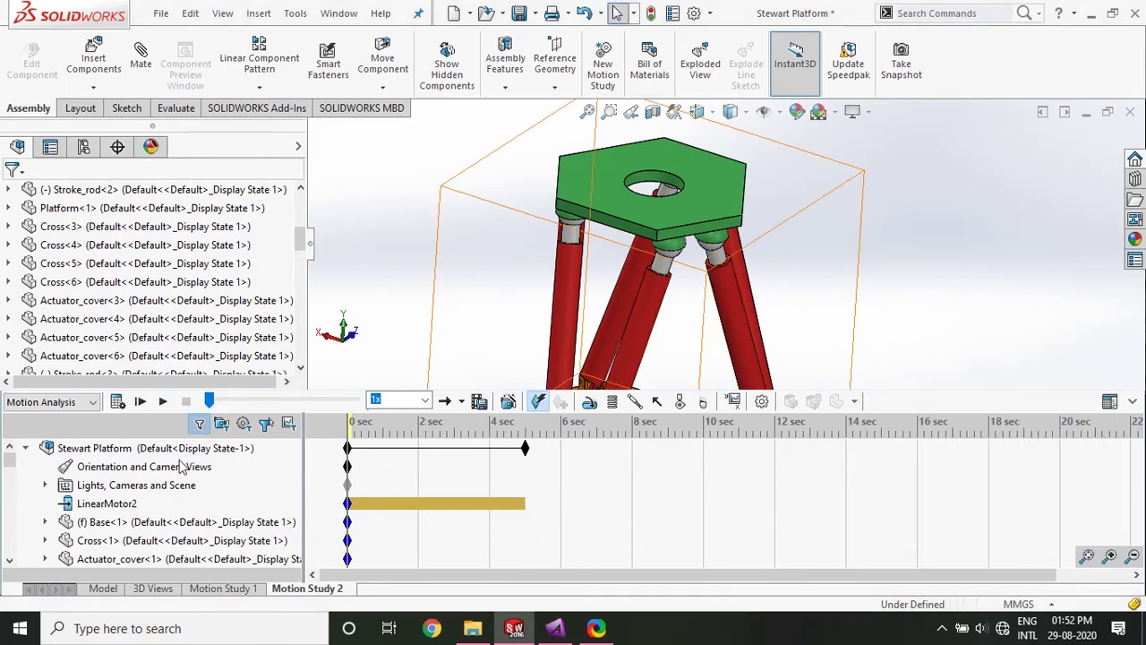
{"action": "left_click", "coordinate": [63, 453]}
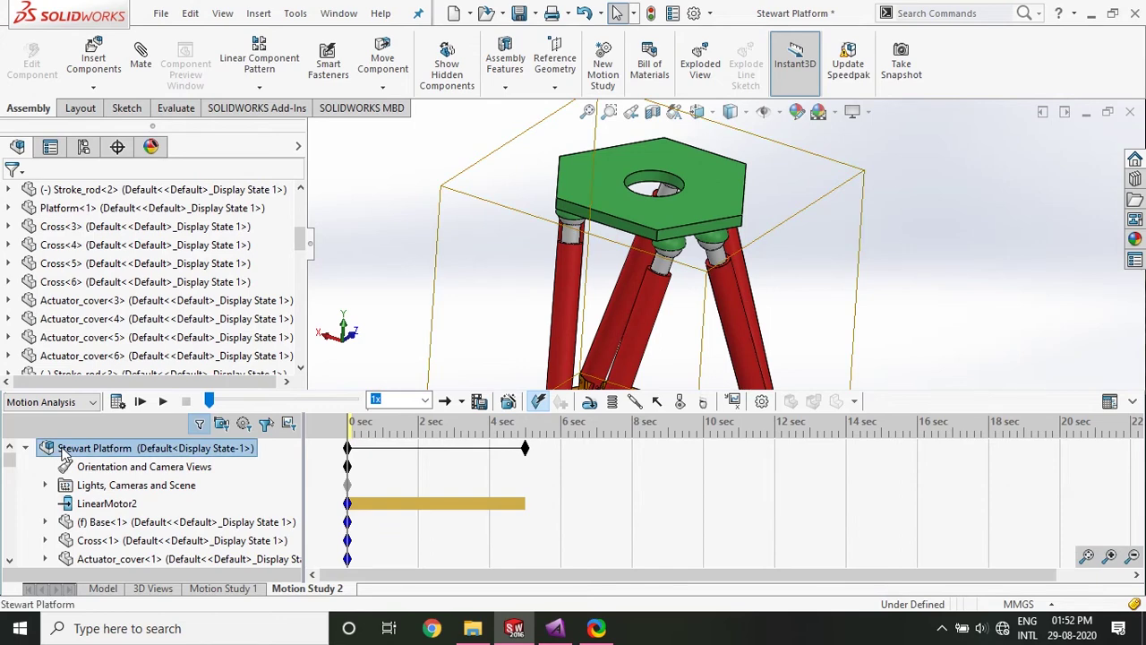
Choose Export to ADAMS on the Stewart Platform assembly and dismiss the location warning.
{"action": "right_click", "coordinate": [63, 453]}
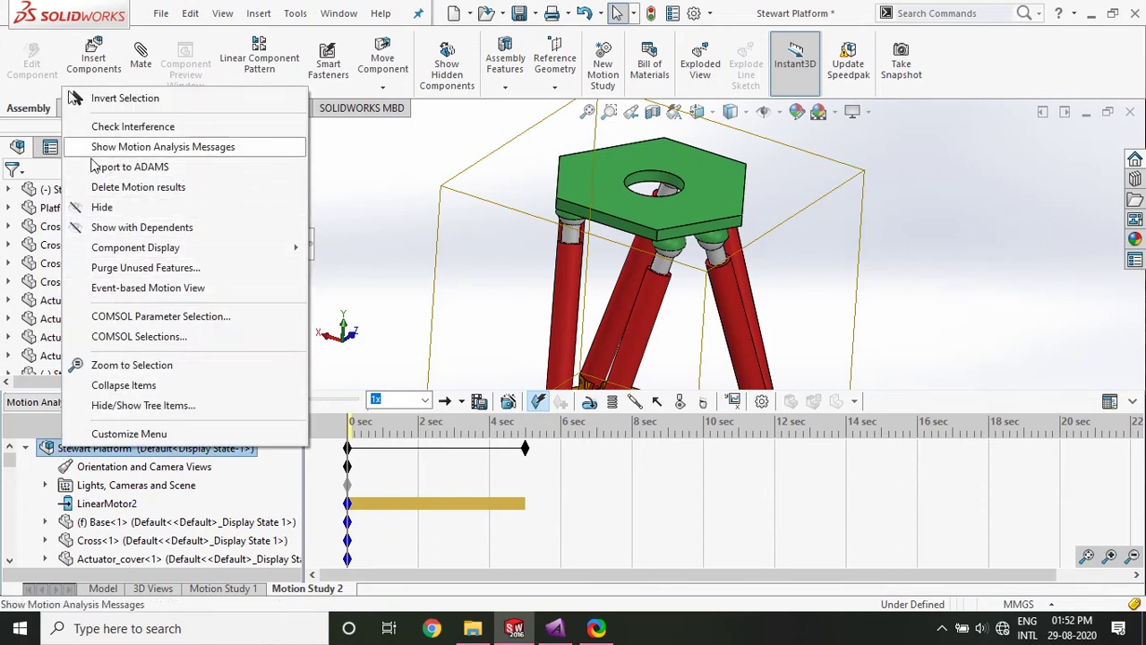
{"action": "left_click", "coordinate": [154, 169]}
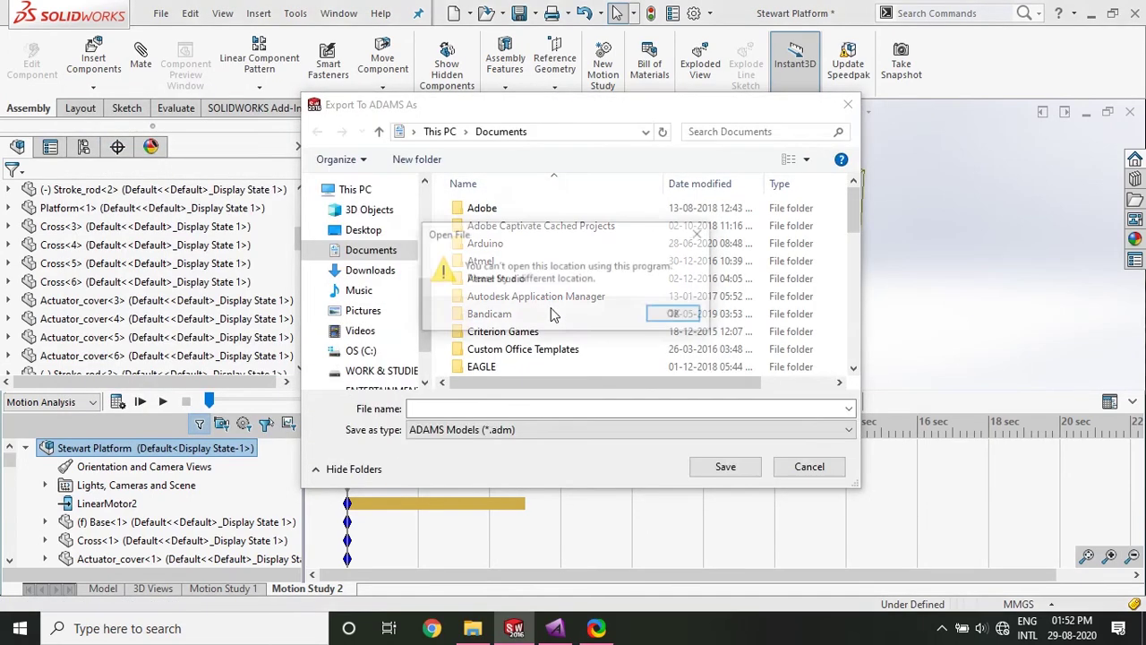
{"action": "left_click", "coordinate": [669, 316]}
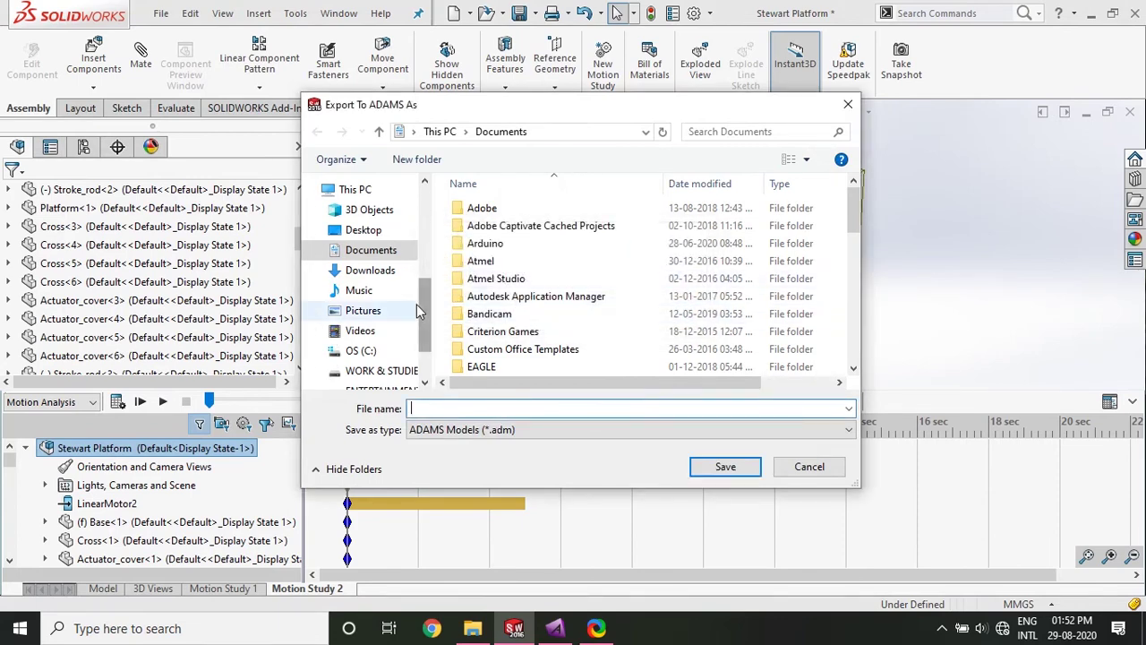
Browse to Youtube > Adams Simulations > Stewart Platform and enter the file name StewartPlatform.
{"action": "left_click_drag", "start_coordinate": [424, 298], "coordinate": [430, 215]}
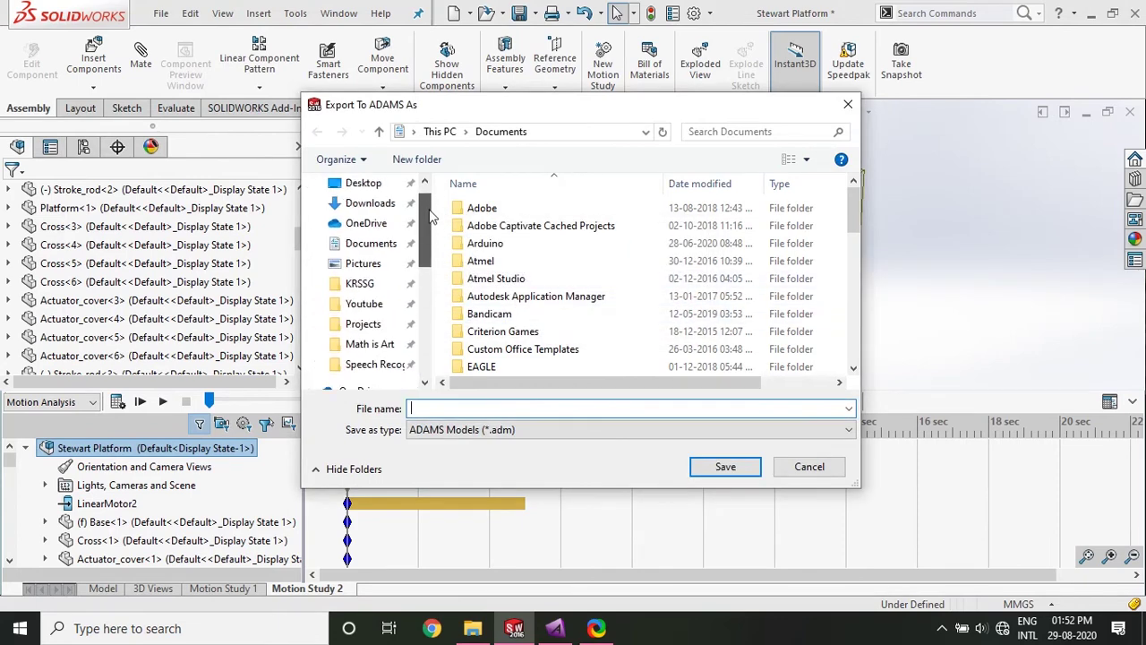
{"action": "left_click", "coordinate": [357, 303]}
{"action": "double_click", "coordinate": [591, 232]}
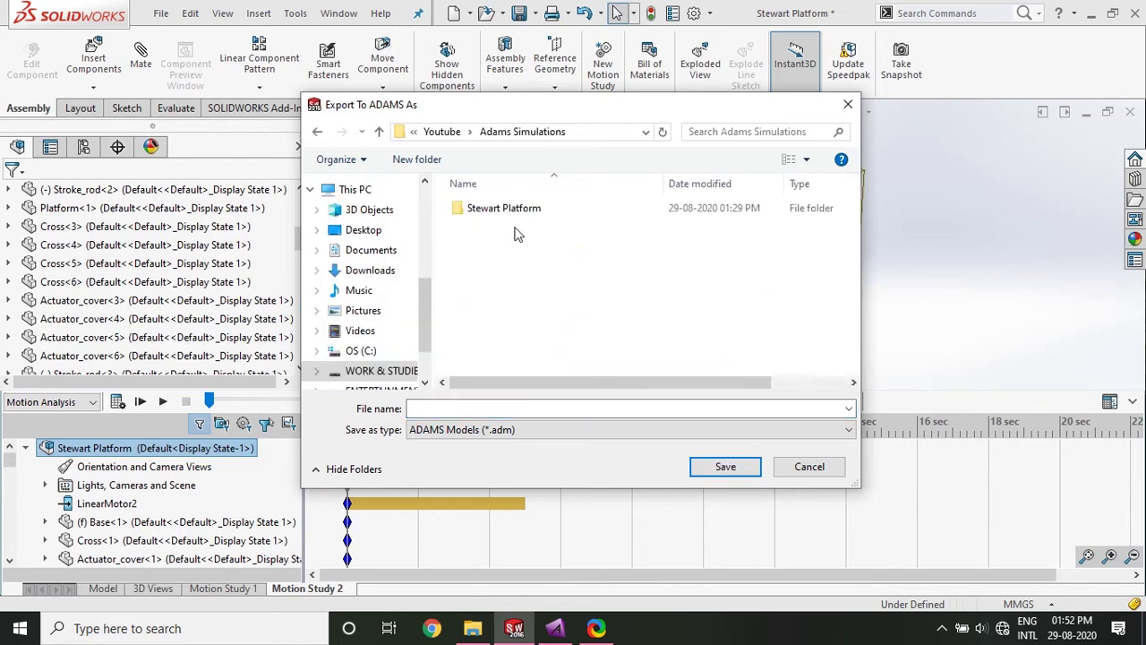
{"action": "double_click", "coordinate": [502, 207]}
{"action": "left_click", "coordinate": [425, 408]}
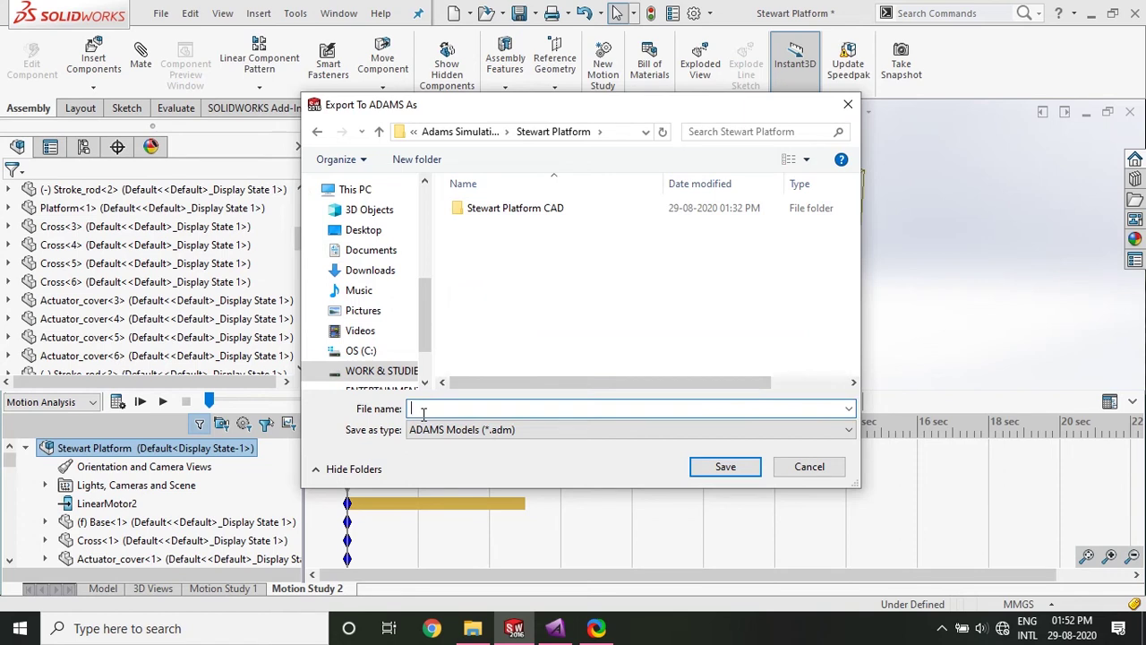
{"action": "type", "text": "St"}
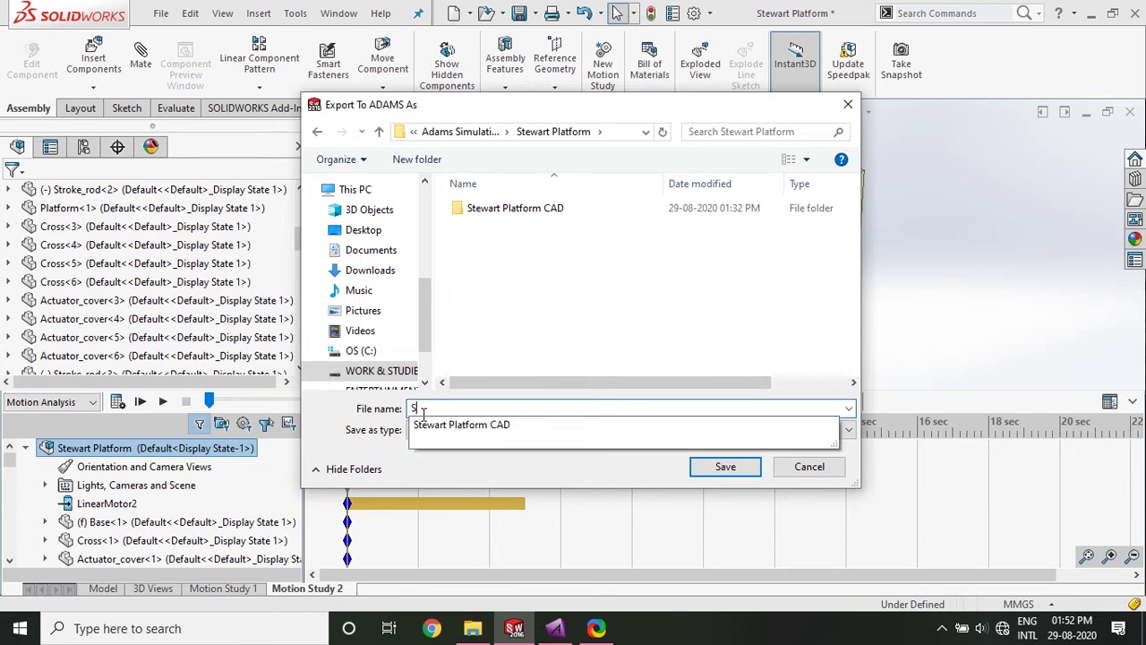
{"action": "type", "text": "we"}
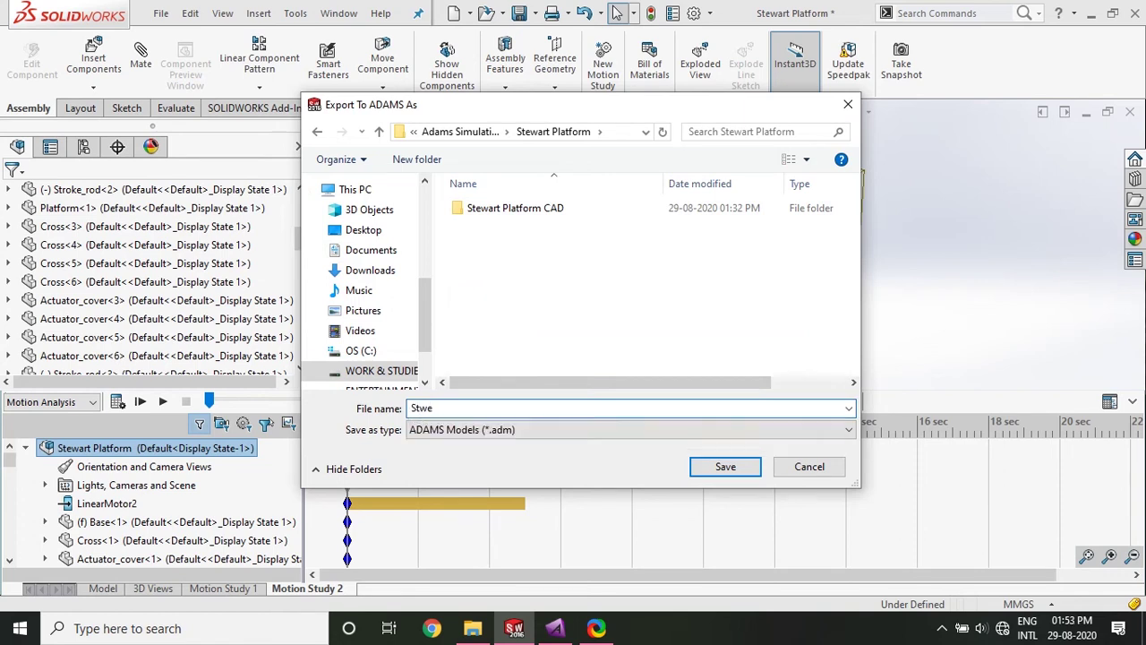
{"action": "key", "text": "BackSpace"}
{"action": "key", "text": "BackSpace"}
{"action": "type", "text": "ewartPlatform"}
Save the ADAMS export as StewartPlatform.adm.
{"action": "key", "text": "Return"}
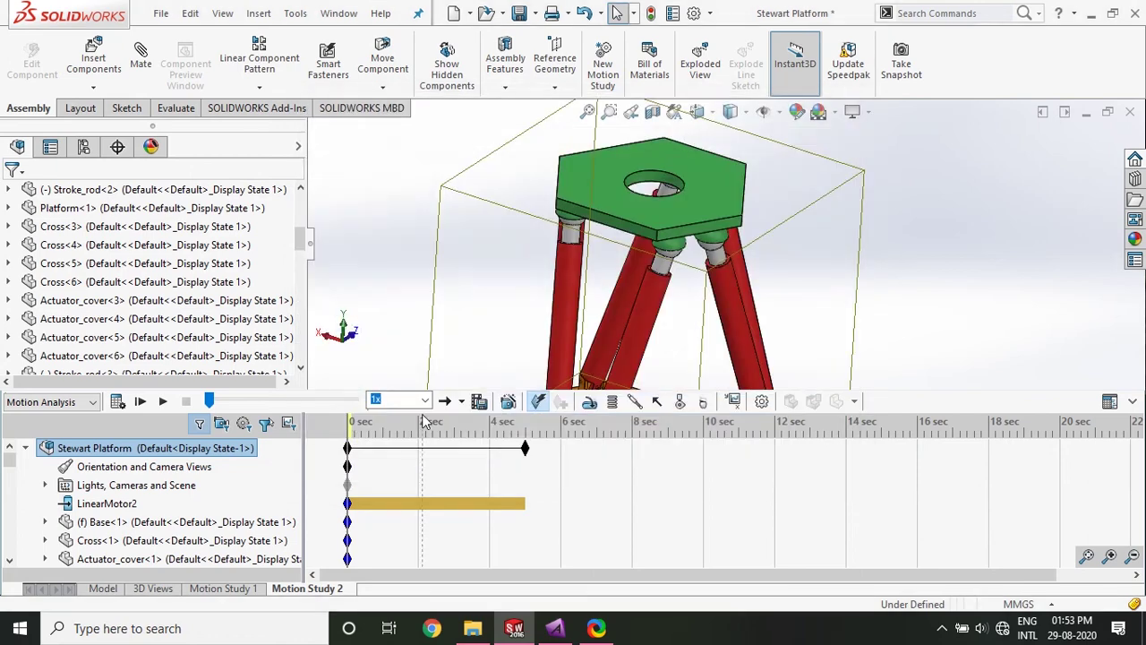